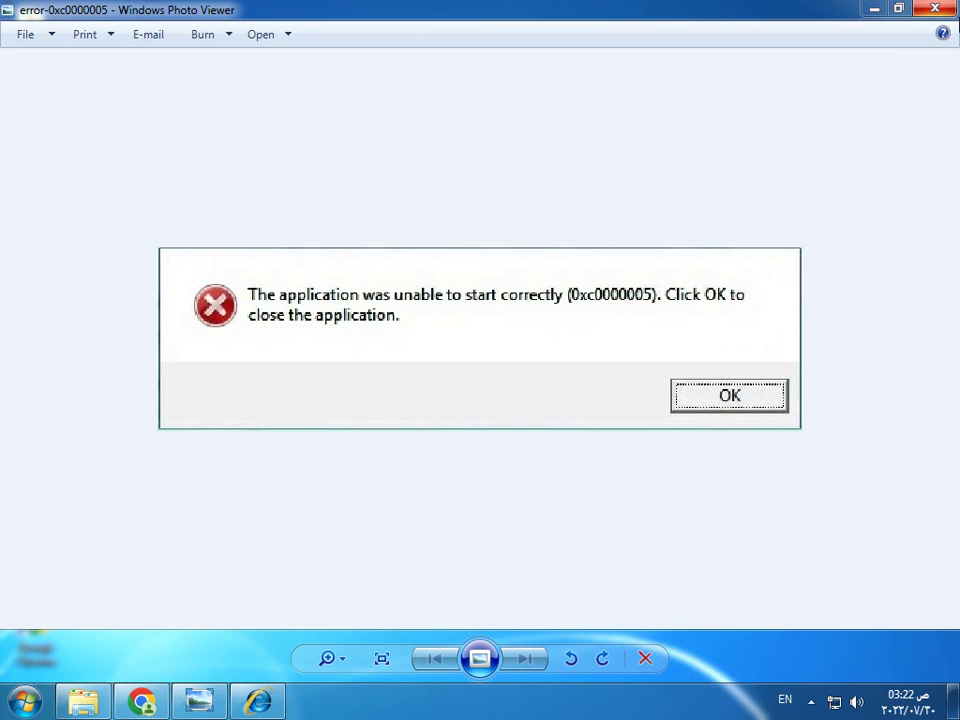
Close the error image, view the drives in the Computer window and close that window.
click(946, 12)
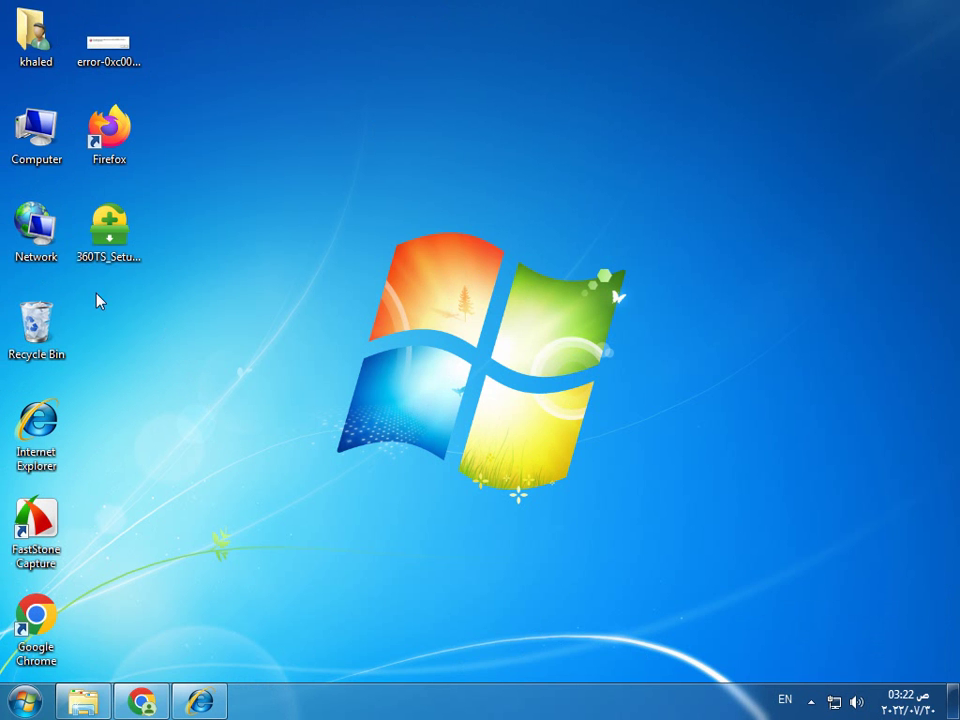
double_click(37, 133)
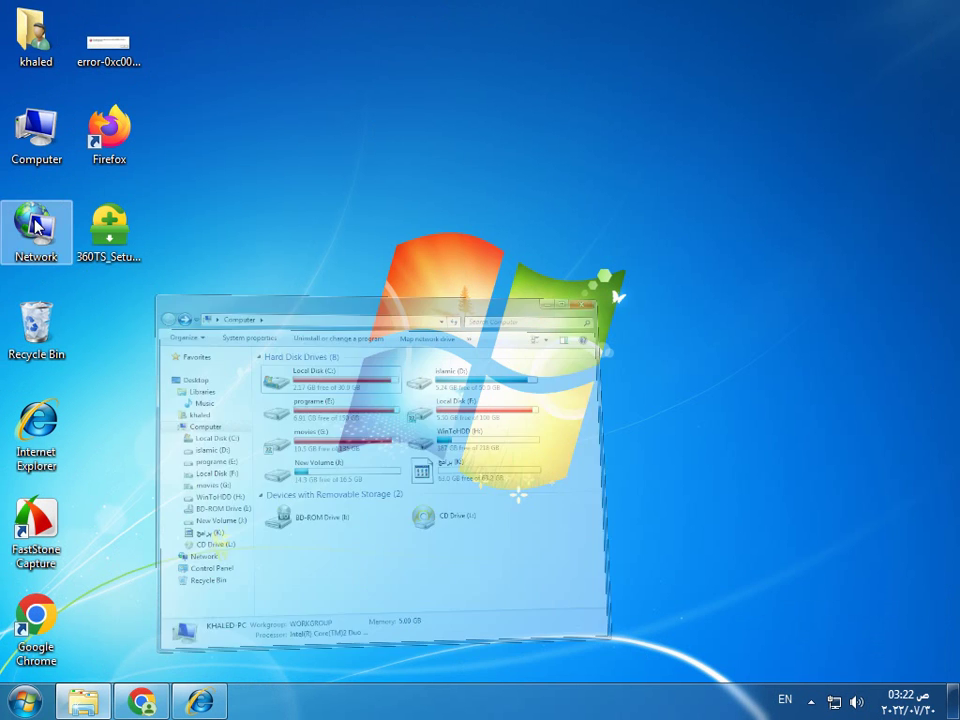
click(895, 51)
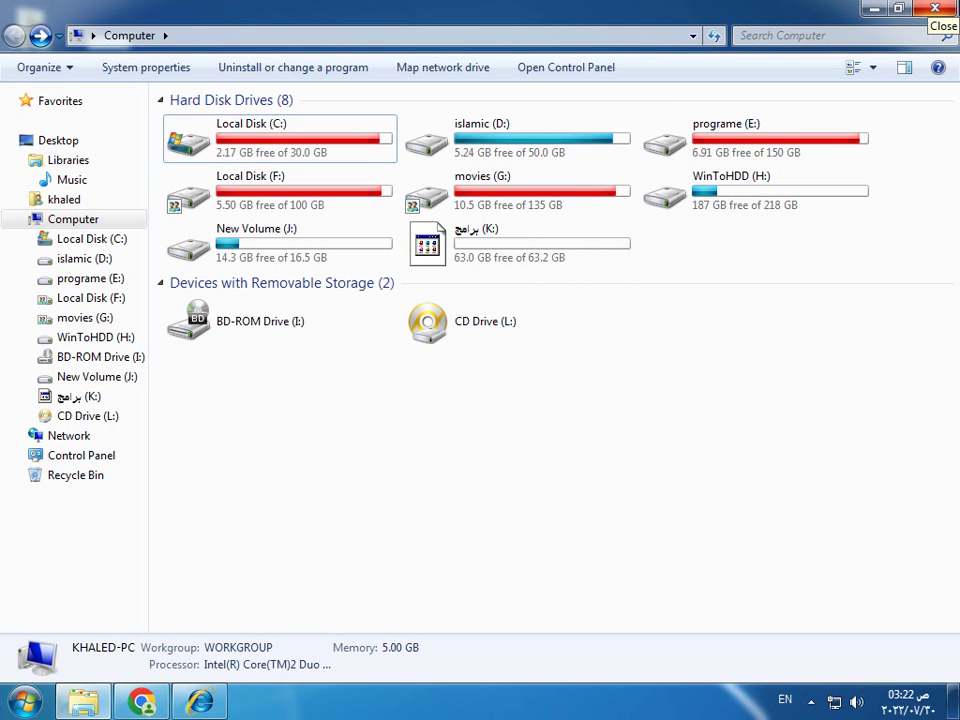
click(935, 9)
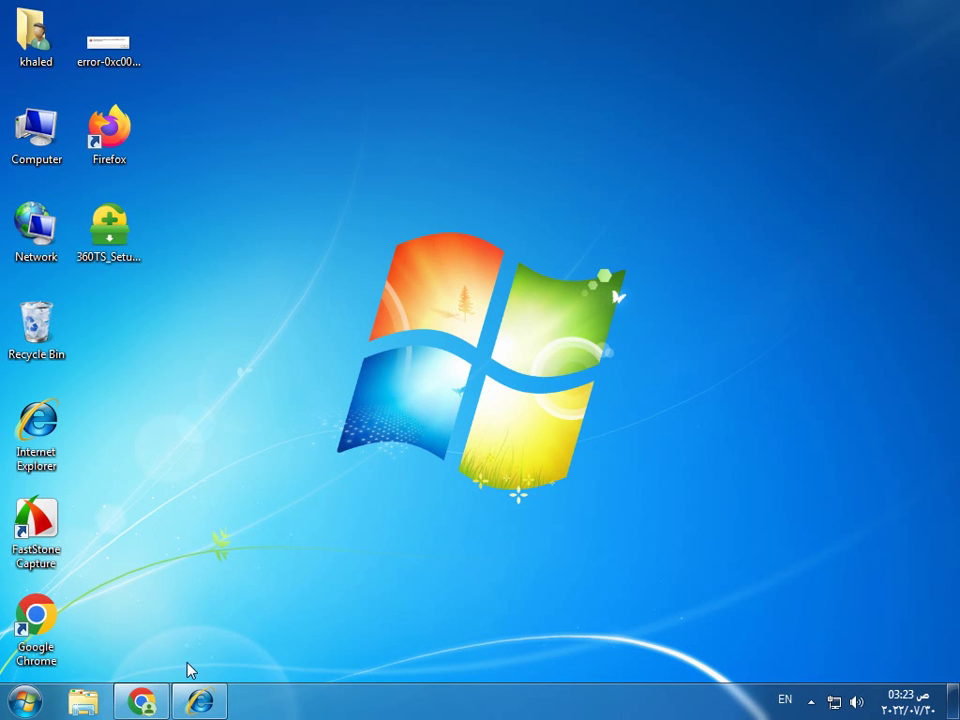
Switch to Internet Explorer, search Google for "google chrome" and open the official Google Chrome page from the results.
click(199, 700)
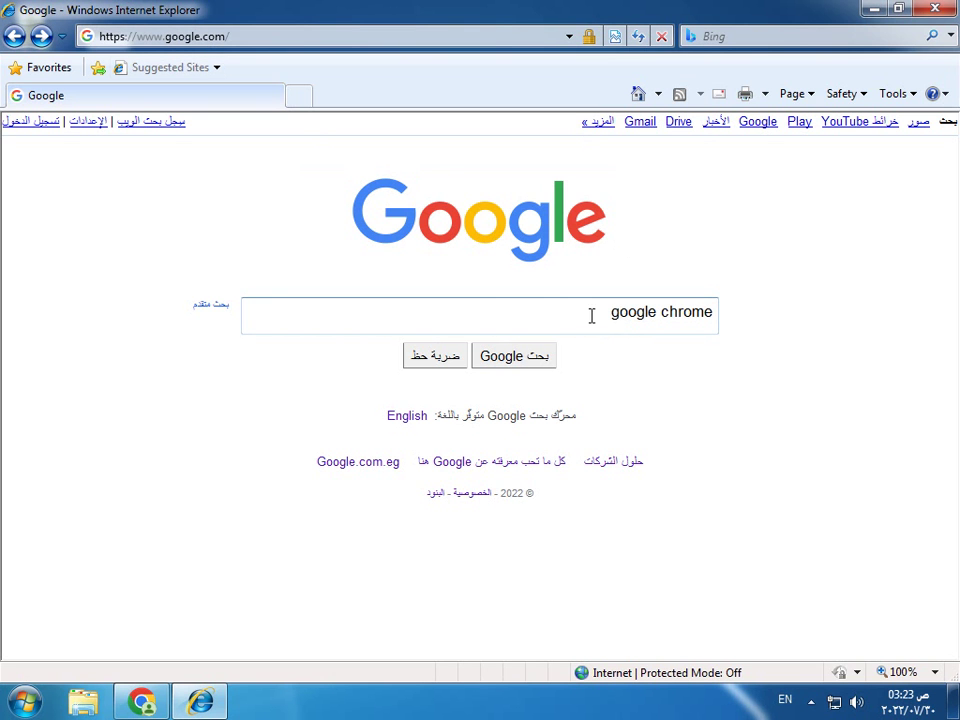
click(541, 358)
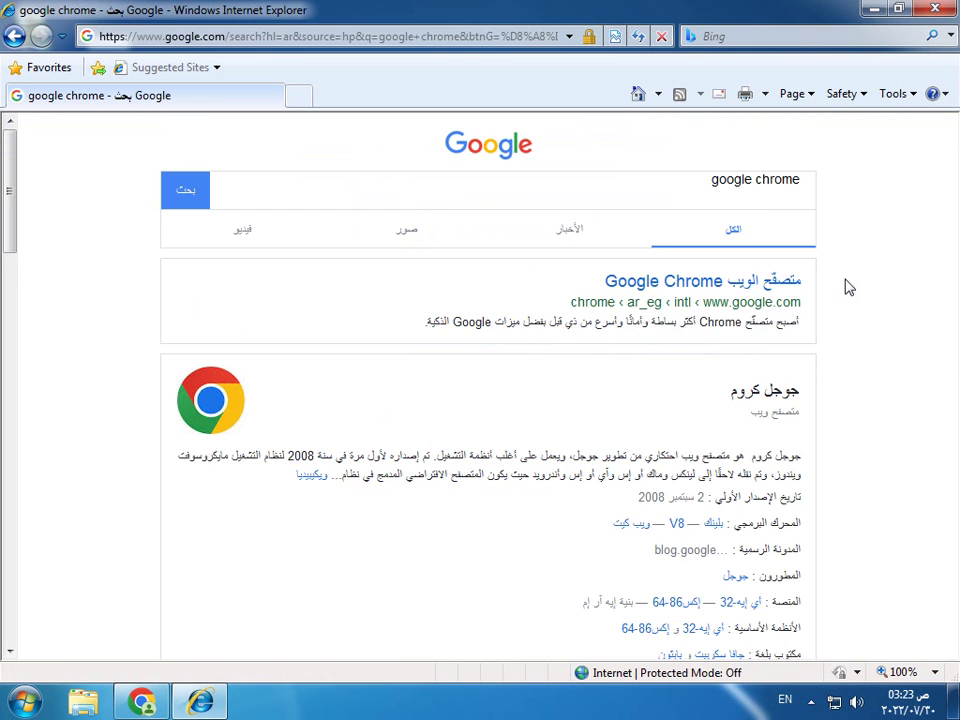
scroll(845, 288, down, 3)
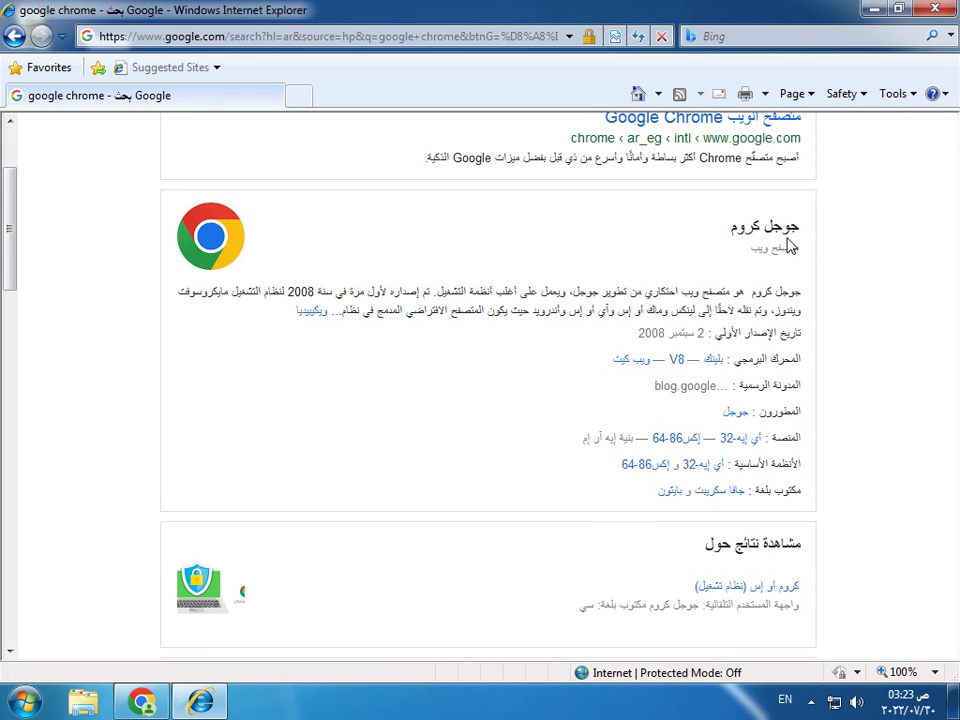
scroll(788, 245, up, 3)
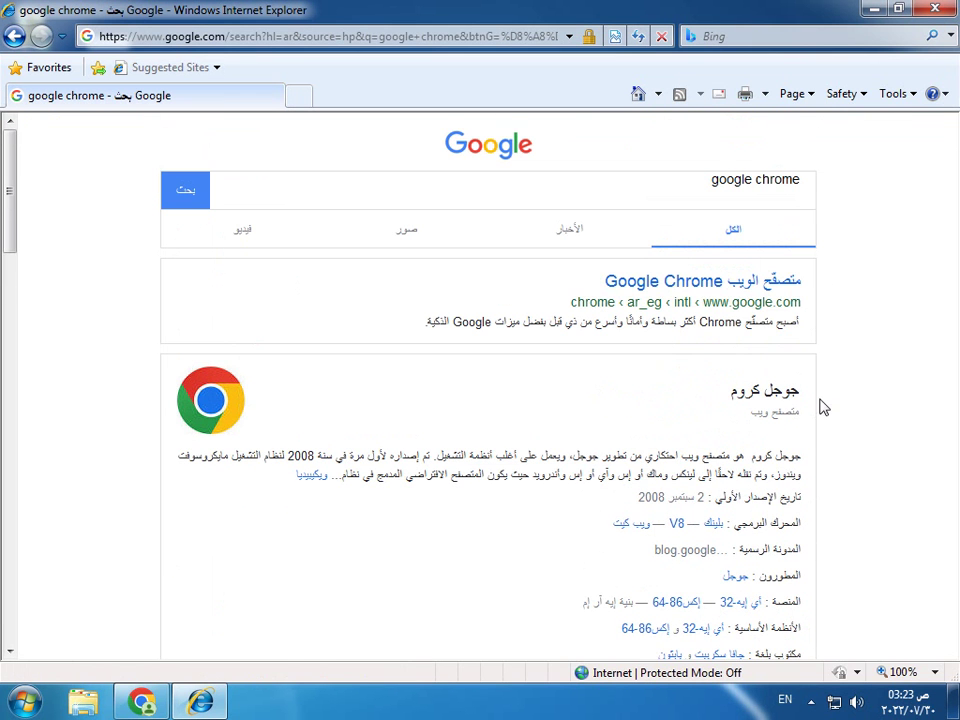
click(742, 289)
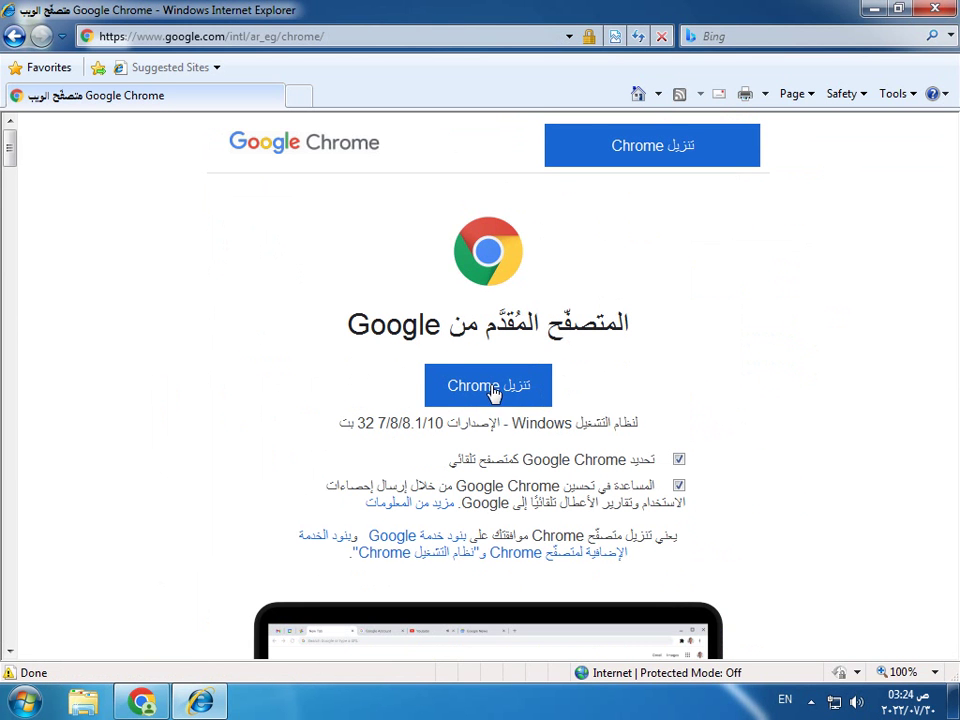
Download ChromeSetup.exe with the manual download link, save it without running it, and close the browser.
click(488, 391)
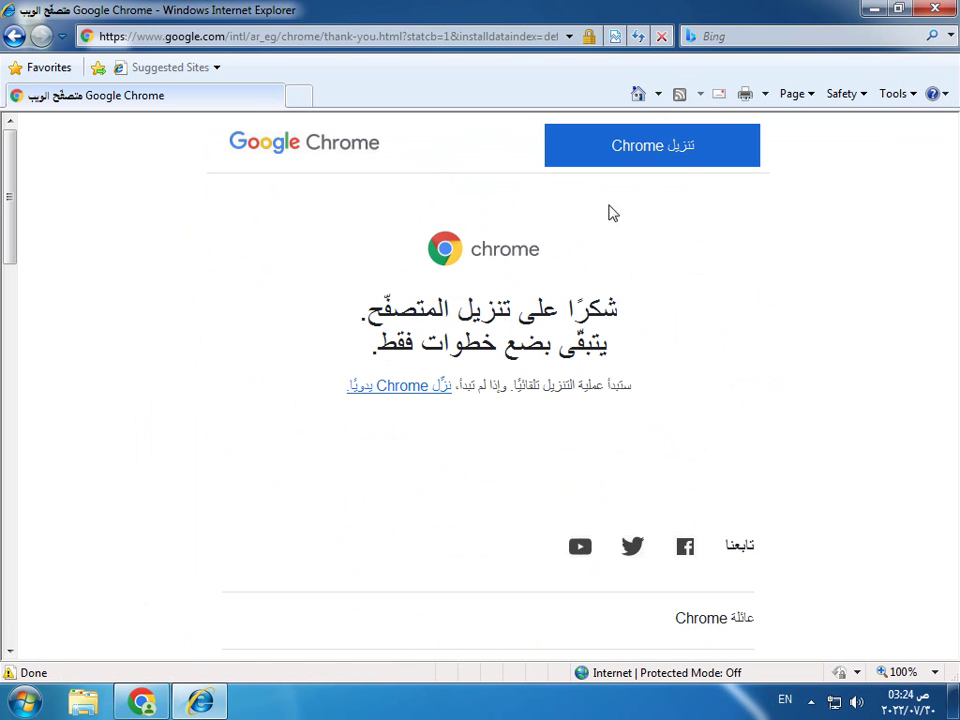
click(400, 386)
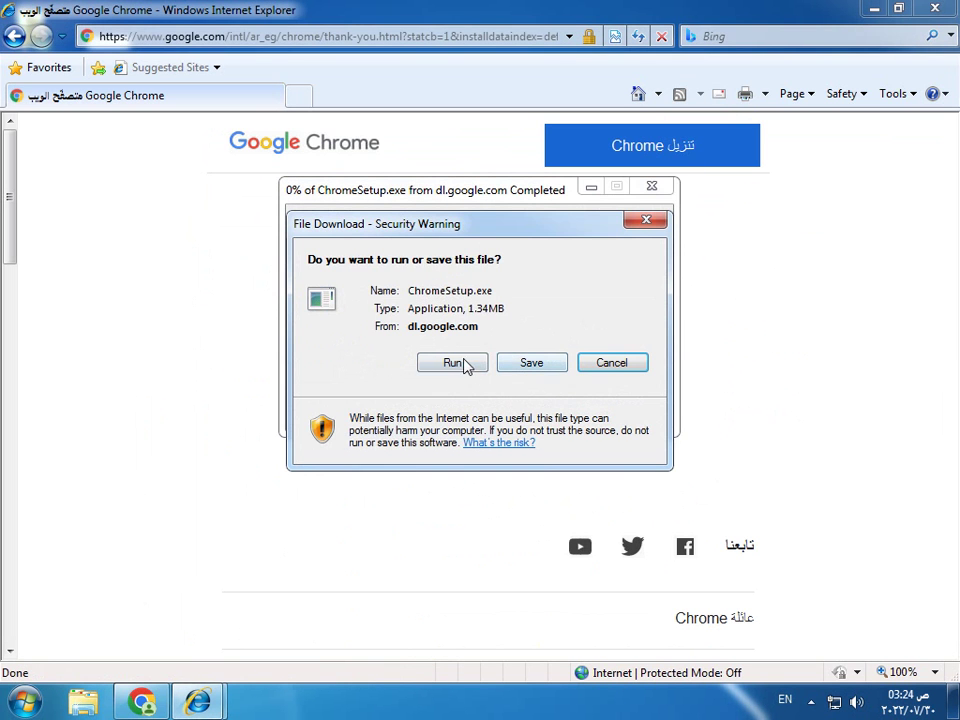
click(531, 363)
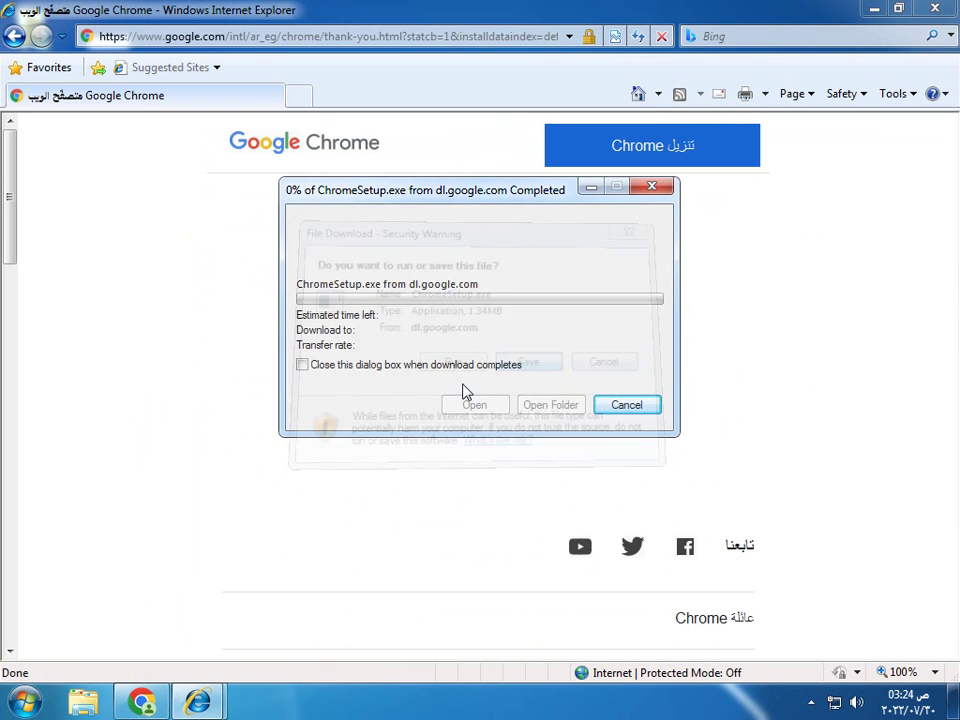
click(727, 651)
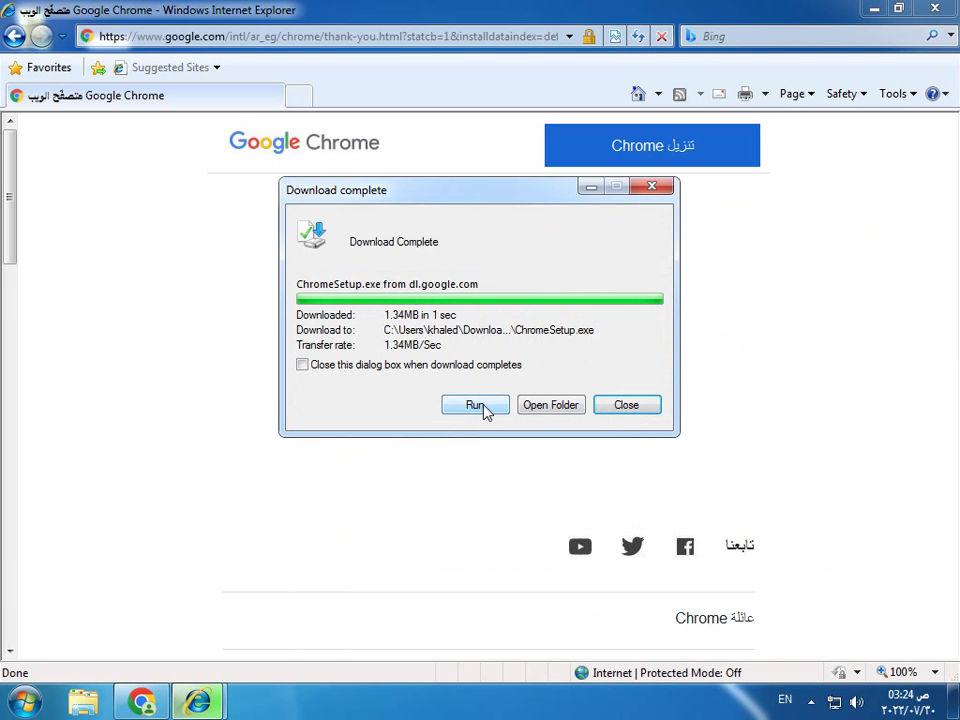
click(632, 410)
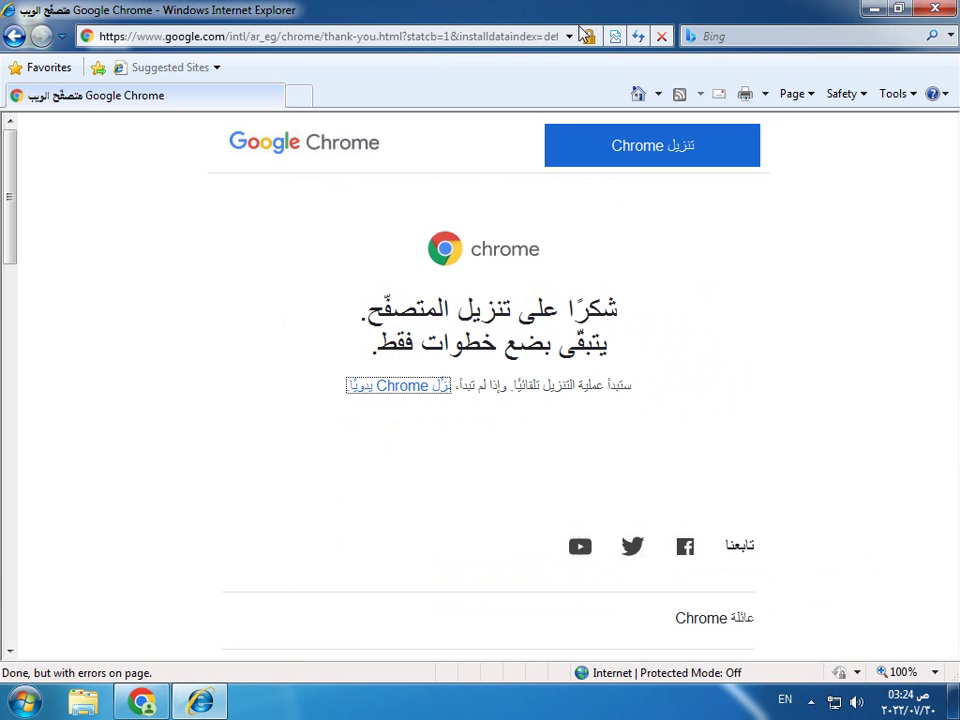
click(936, 10)
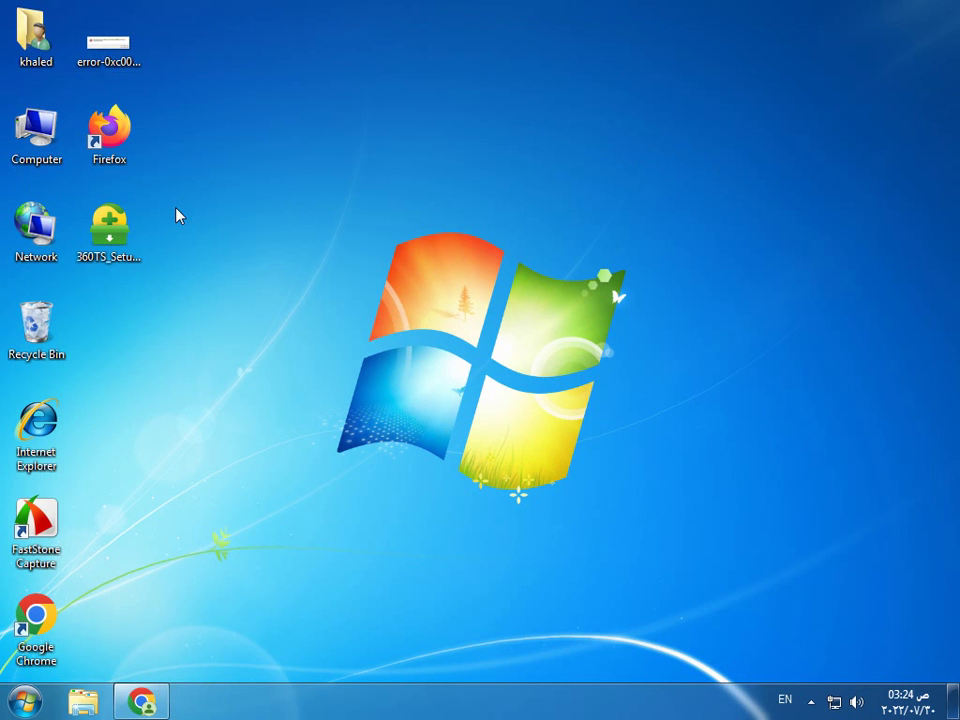
Switch to Chrome, open the 360 Total Security website from the search results and start downloading its offline installer.
click(135, 703)
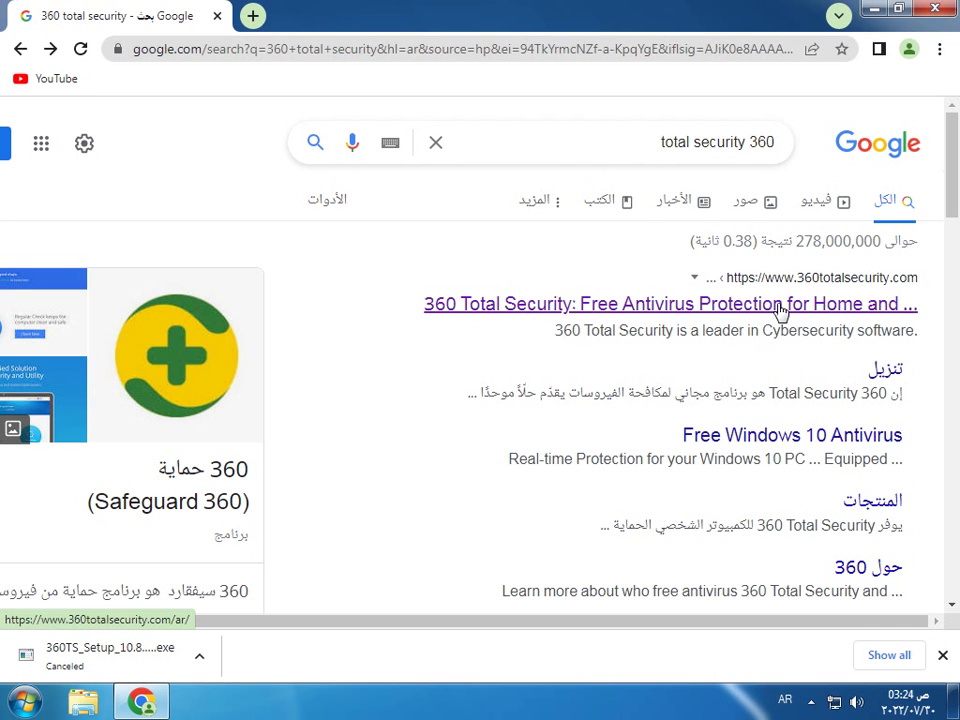
click(579, 305)
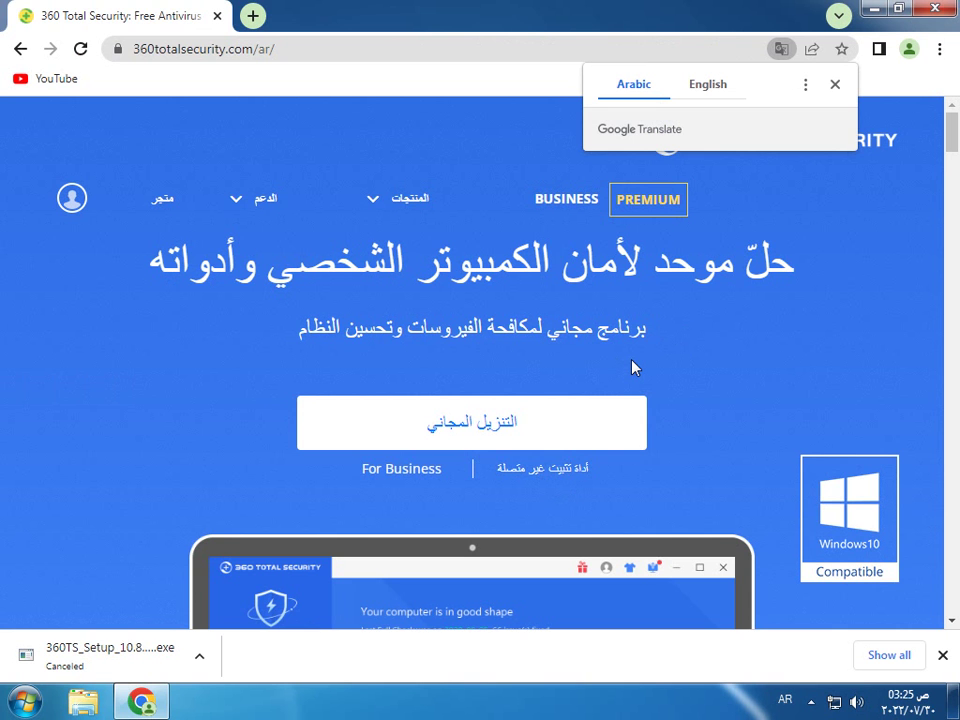
click(579, 468)
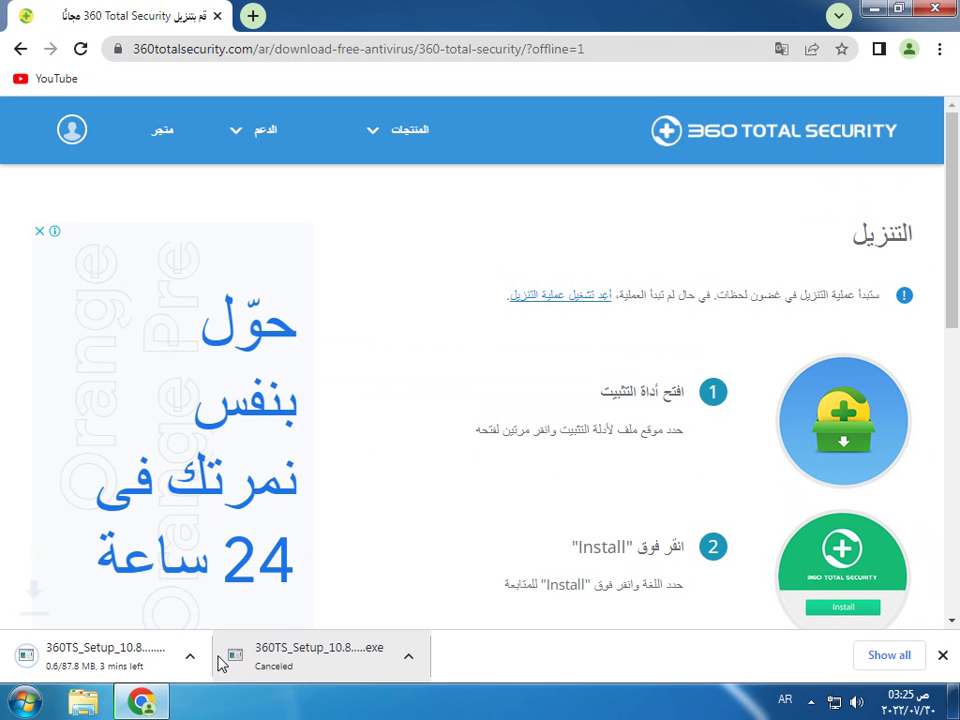
Cancel the 360TS_Setup installer download and minimize the browser window.
right_click(138, 661)
click(144, 641)
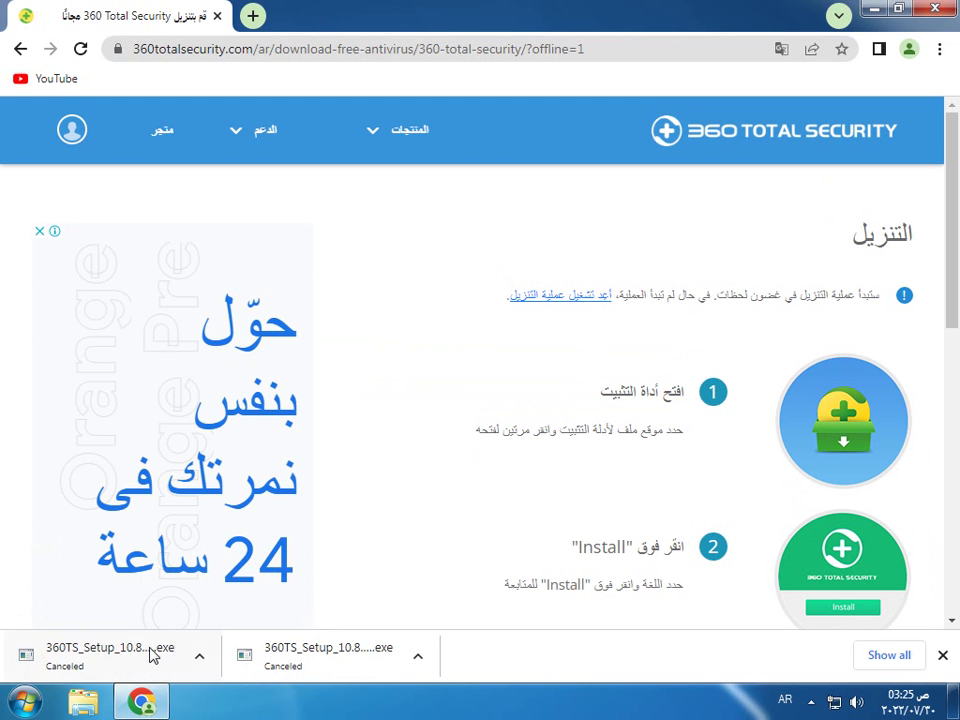
click(871, 9)
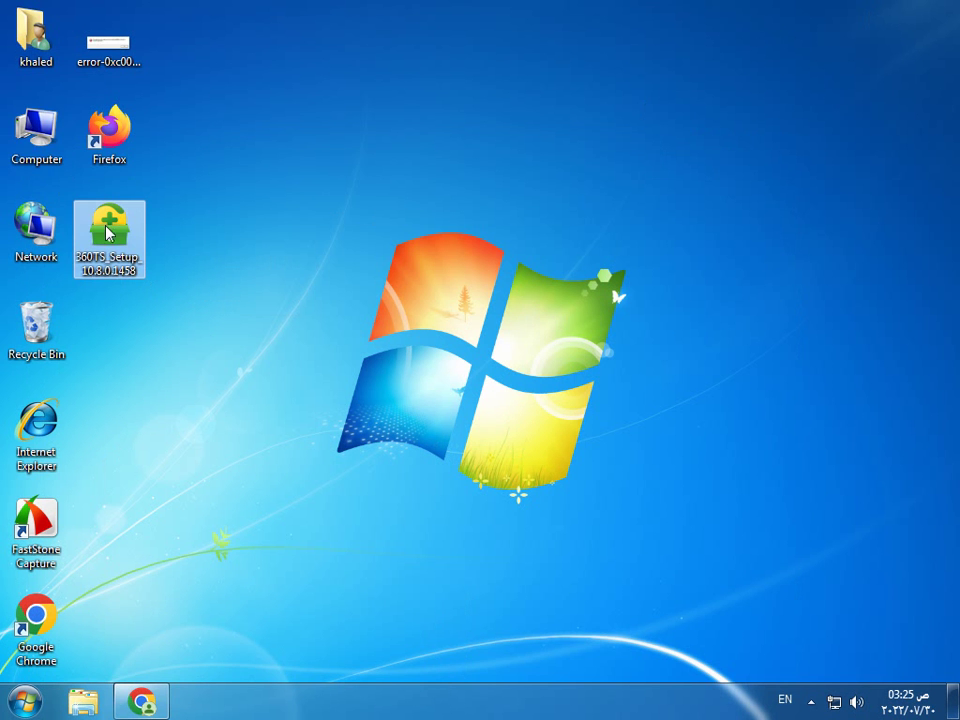
Open the Computer window from the desktop using the icon's Open command.
click(35, 135)
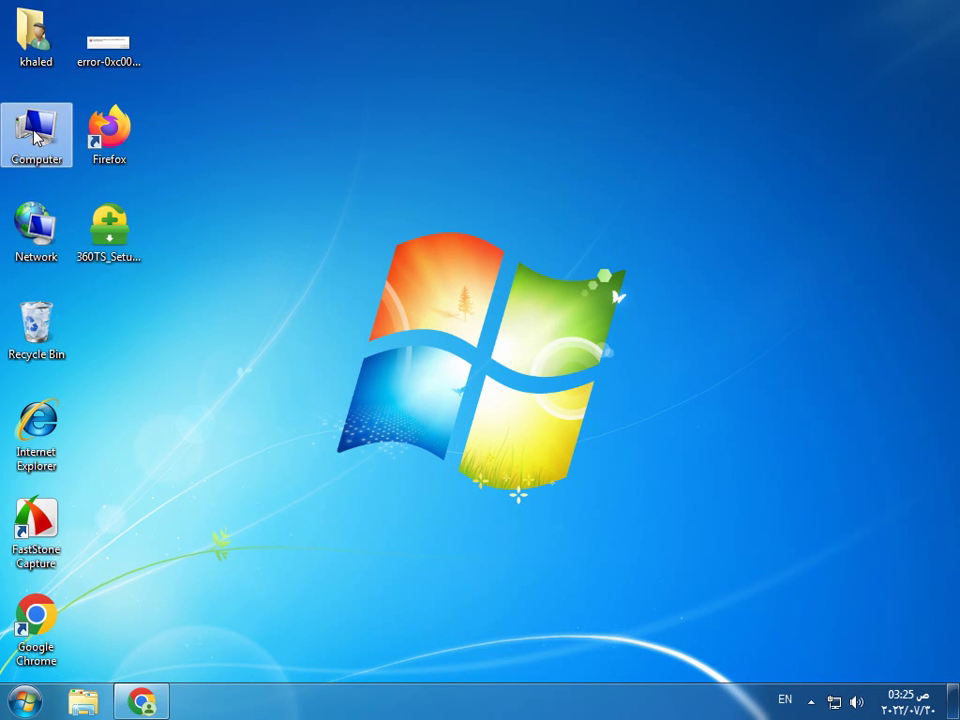
right_click(35, 133)
click(110, 235)
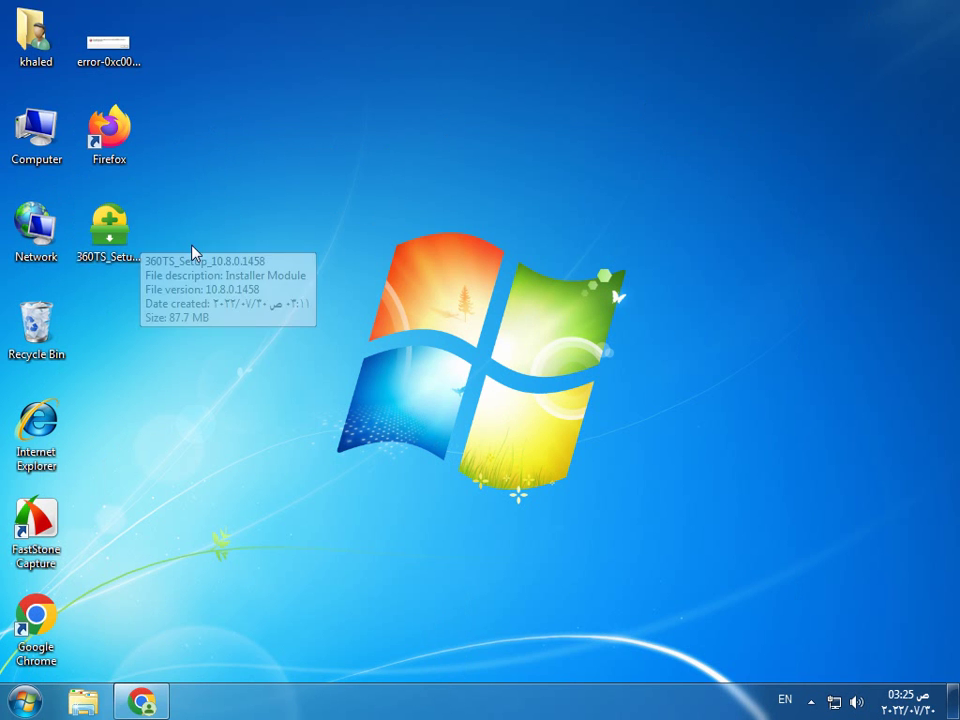
right_click(35, 142)
click(78, 152)
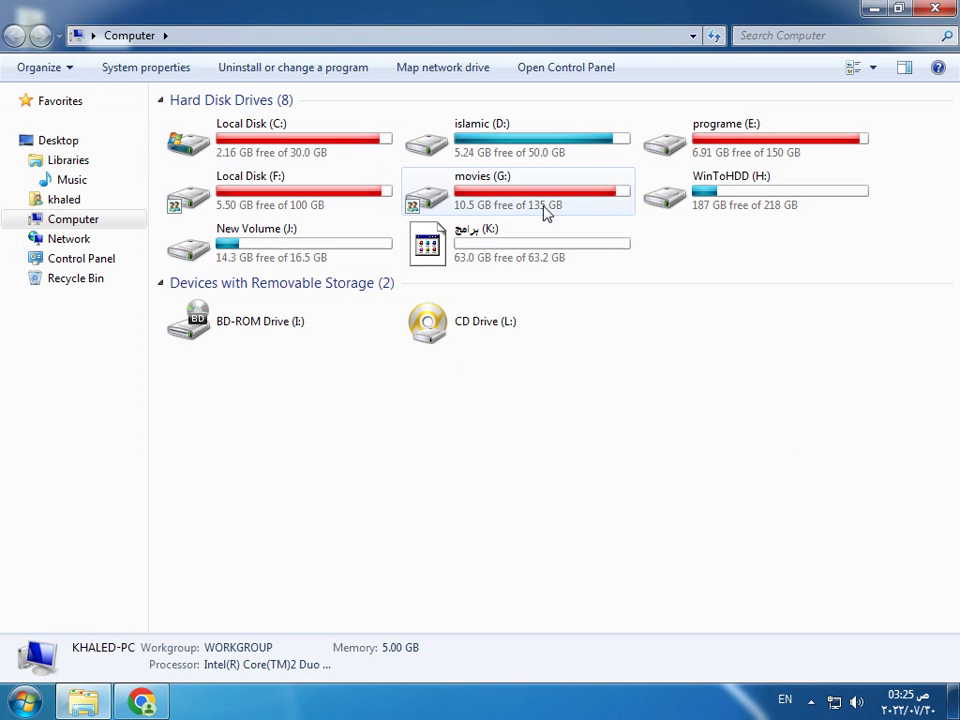
Set Folder Options to show hidden files, folders and drives, and to display protected operating system files.
click(40, 68)
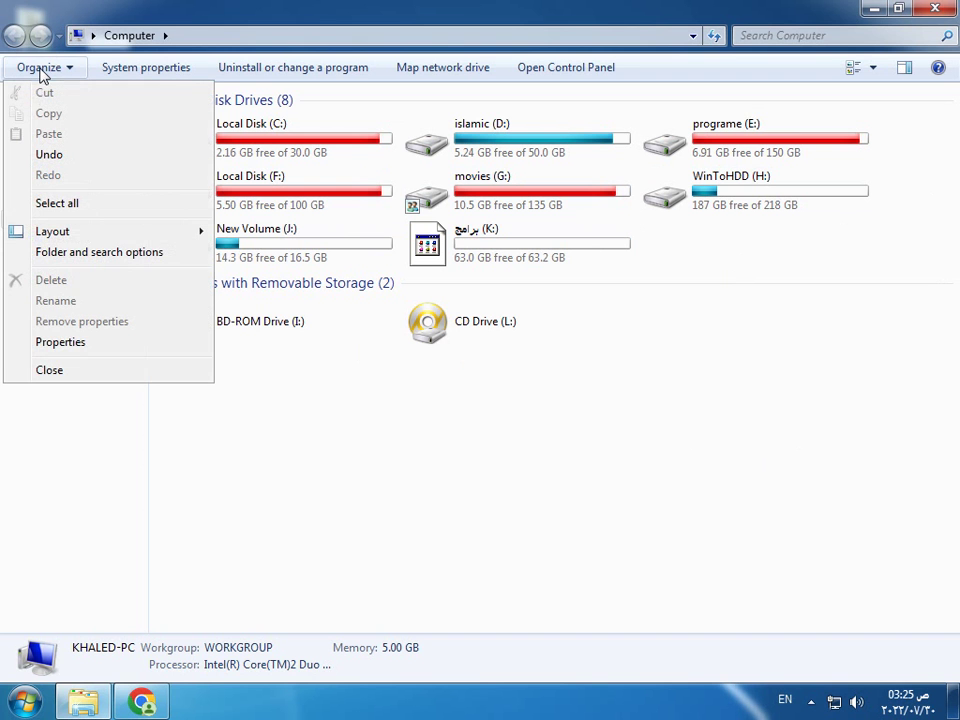
click(88, 255)
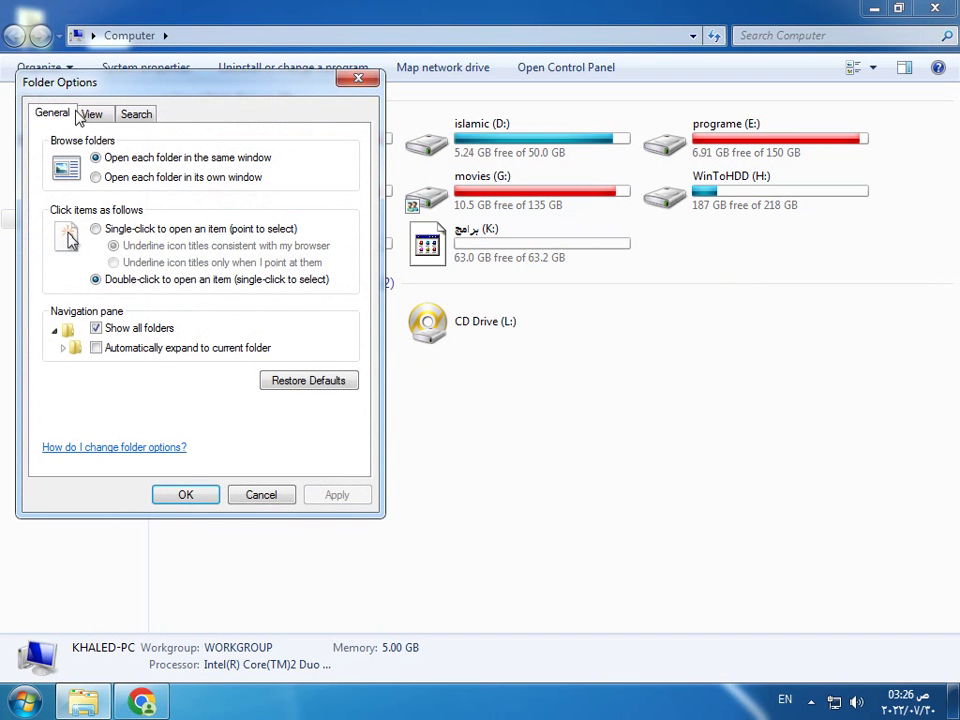
click(92, 115)
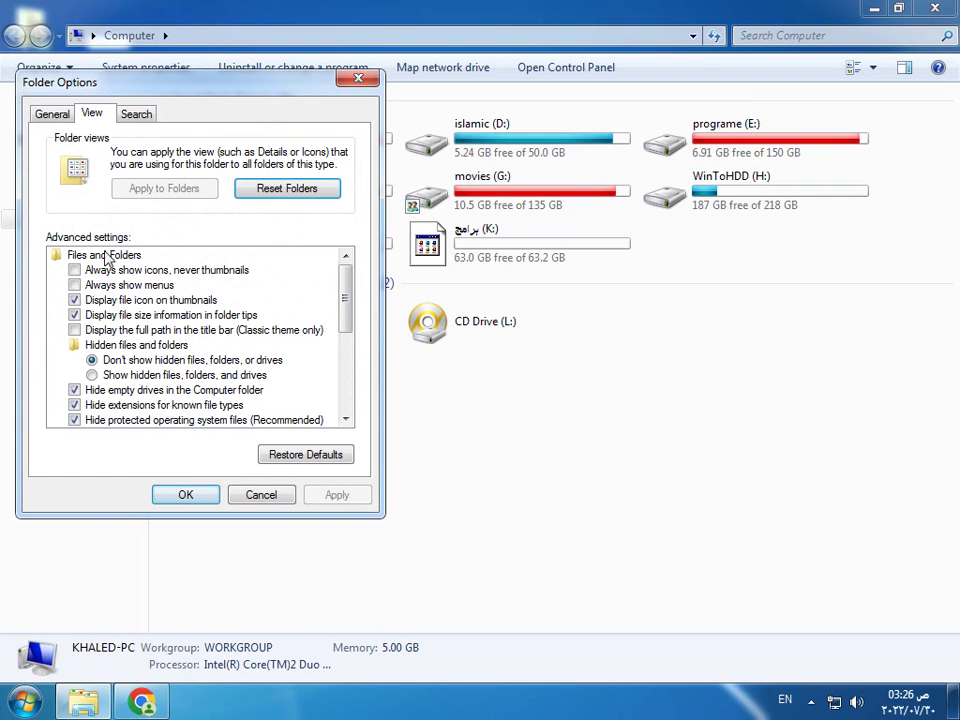
click(117, 377)
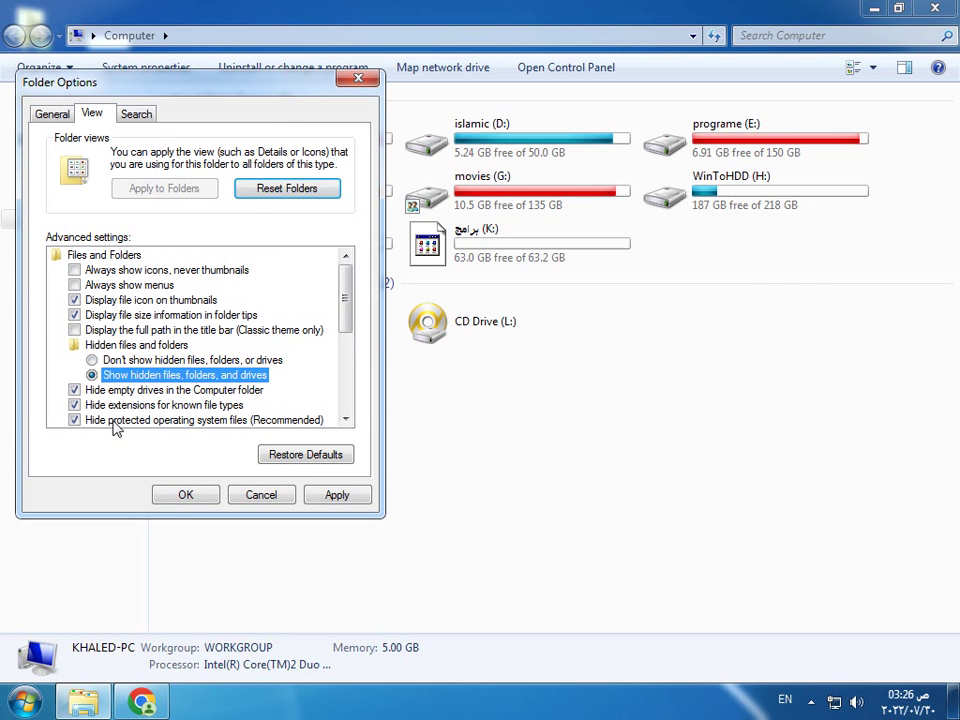
click(113, 421)
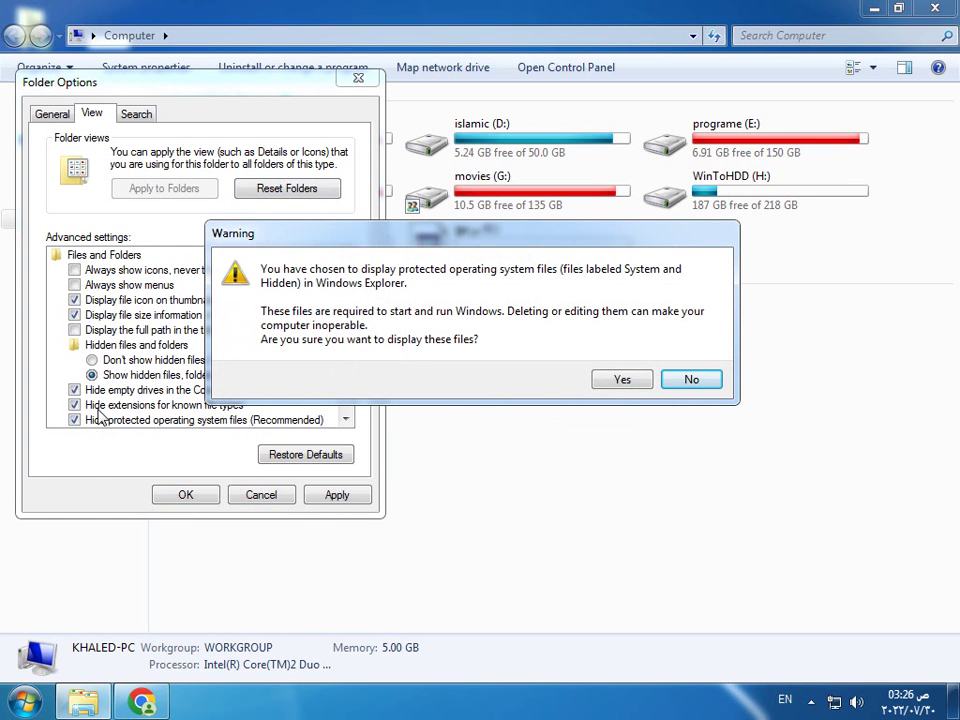
click(620, 380)
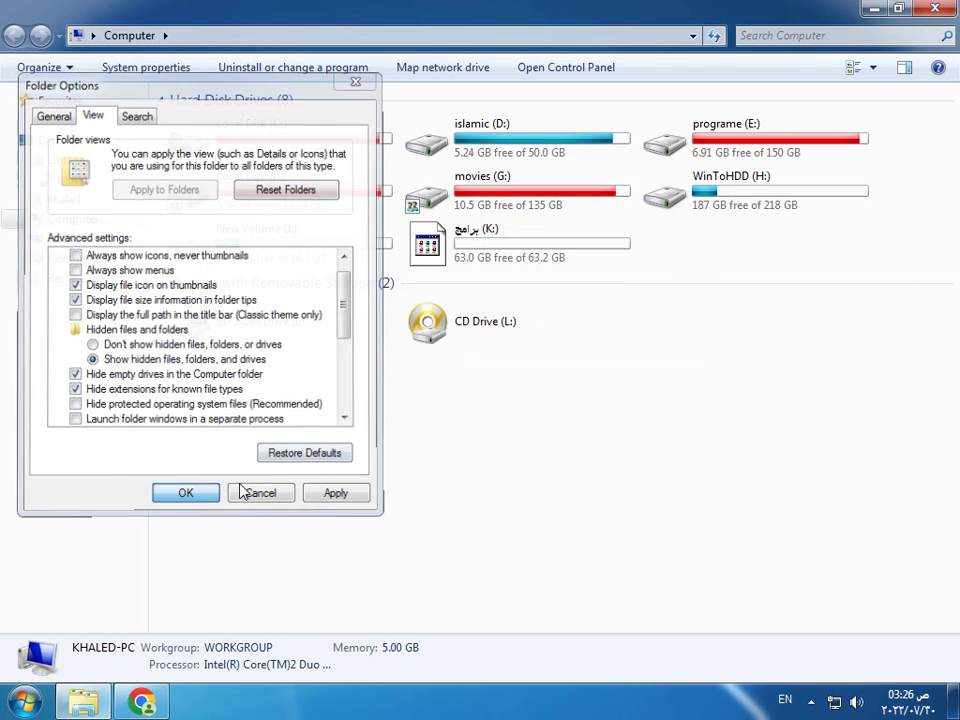
click(240, 493)
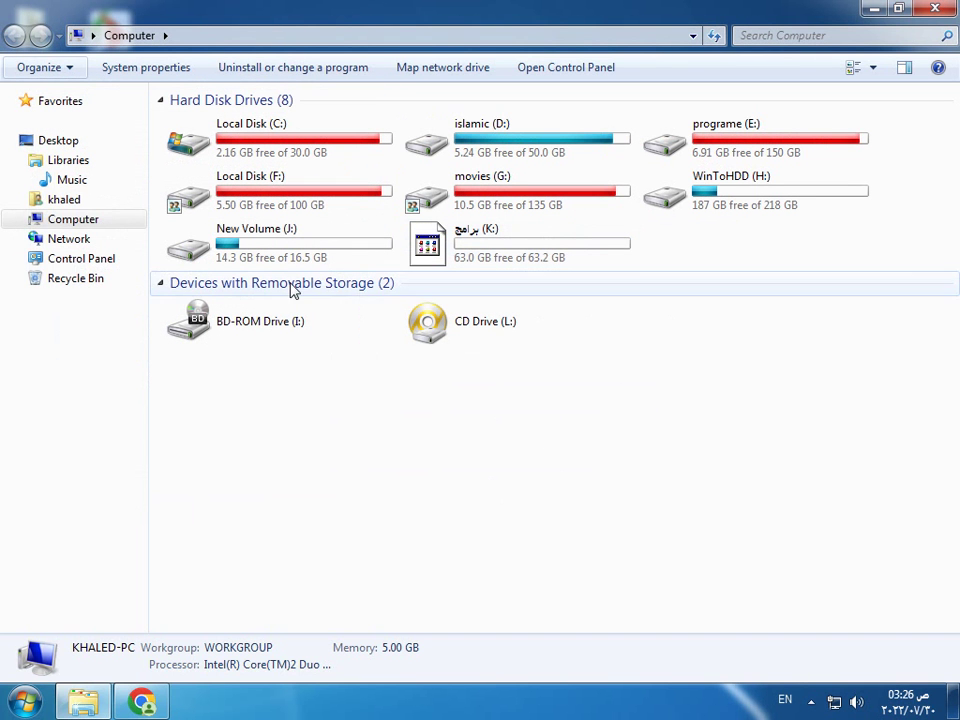
Expand Computer in the folder tree and open the برامج (K:) drive.
click(23, 220)
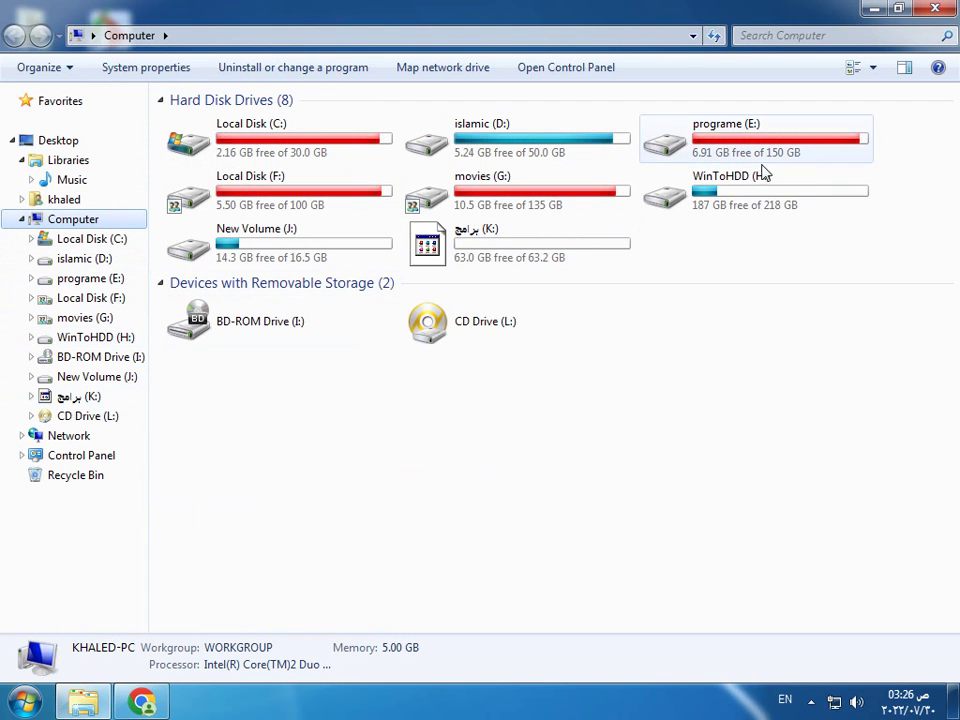
click(68, 397)
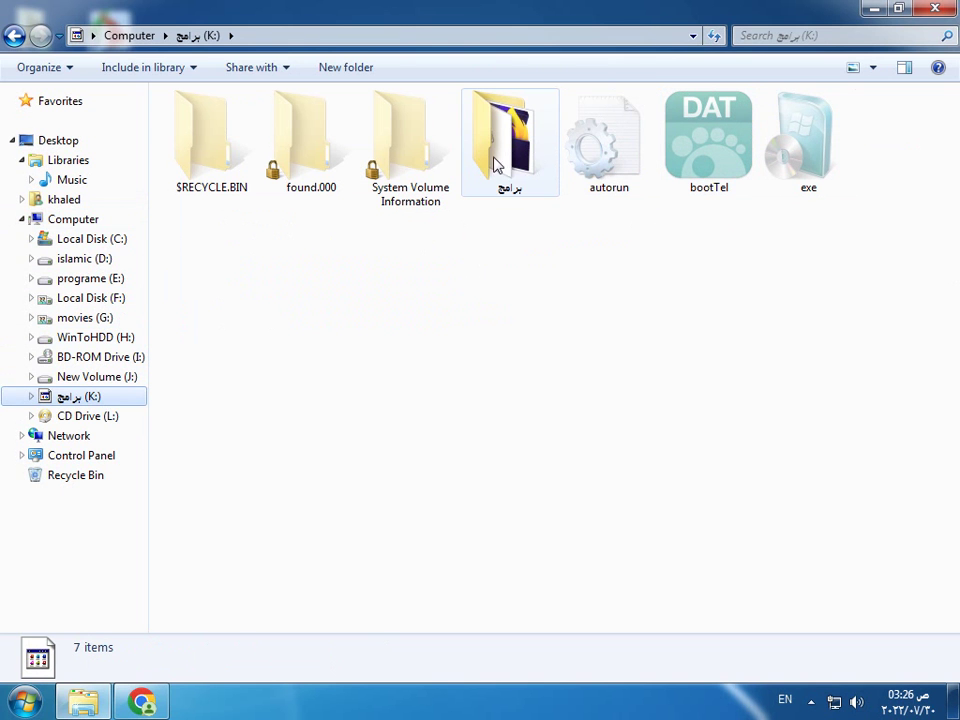
mouse_move(508, 190)
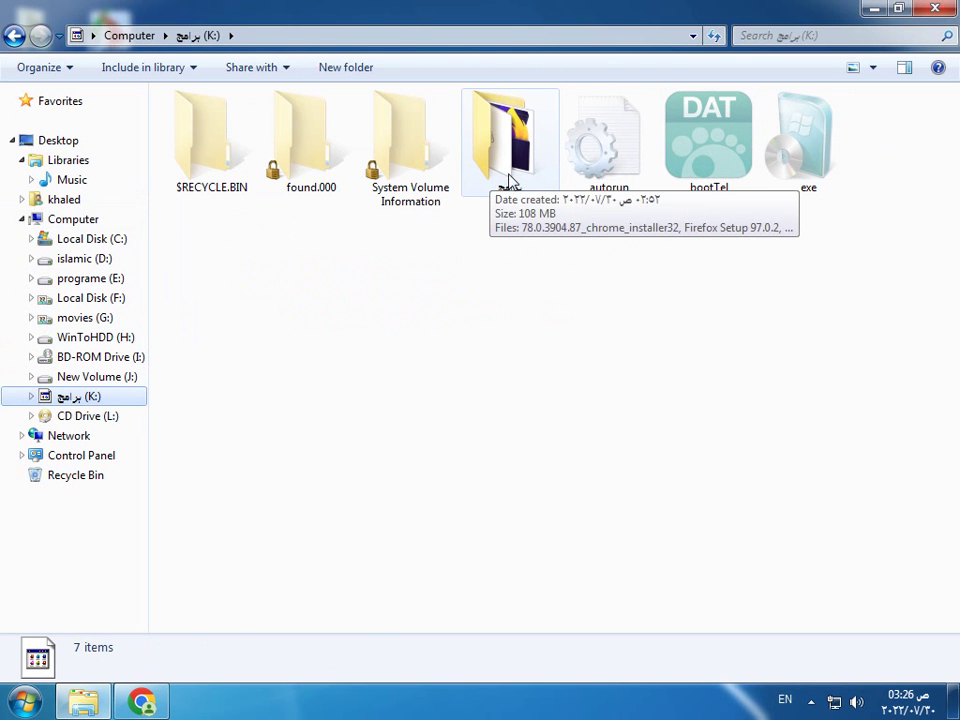
Move the autorun, bootTel and exe files on the برامج (K:) drive to the Recycle Bin and close the window.
drag(858, 234, 594, 146)
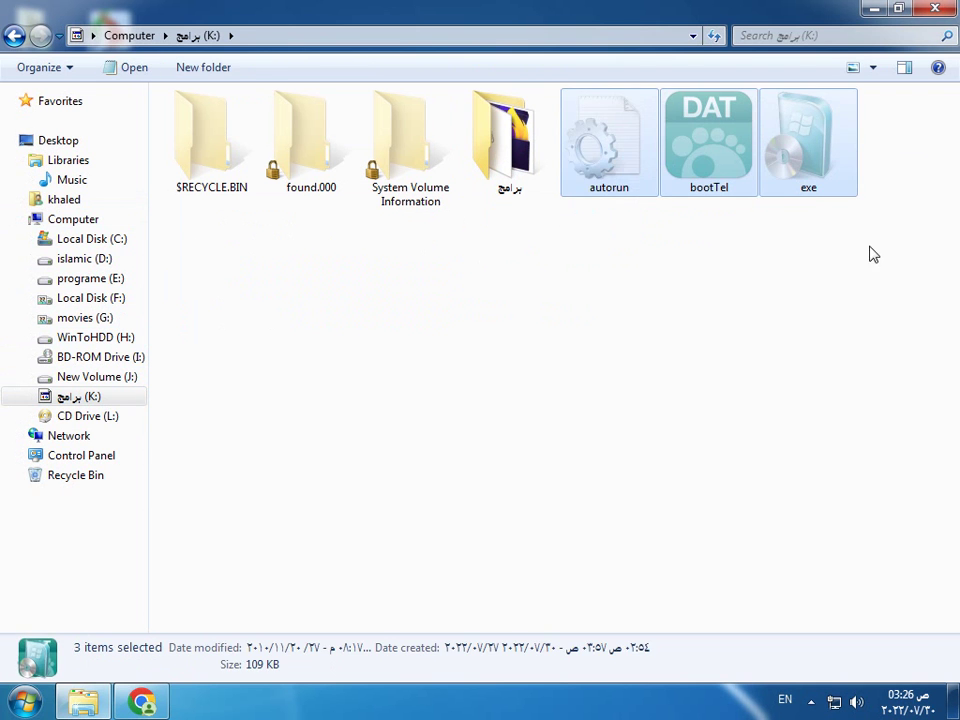
click(703, 192)
ctrl+click(632, 154)
right_click(587, 146)
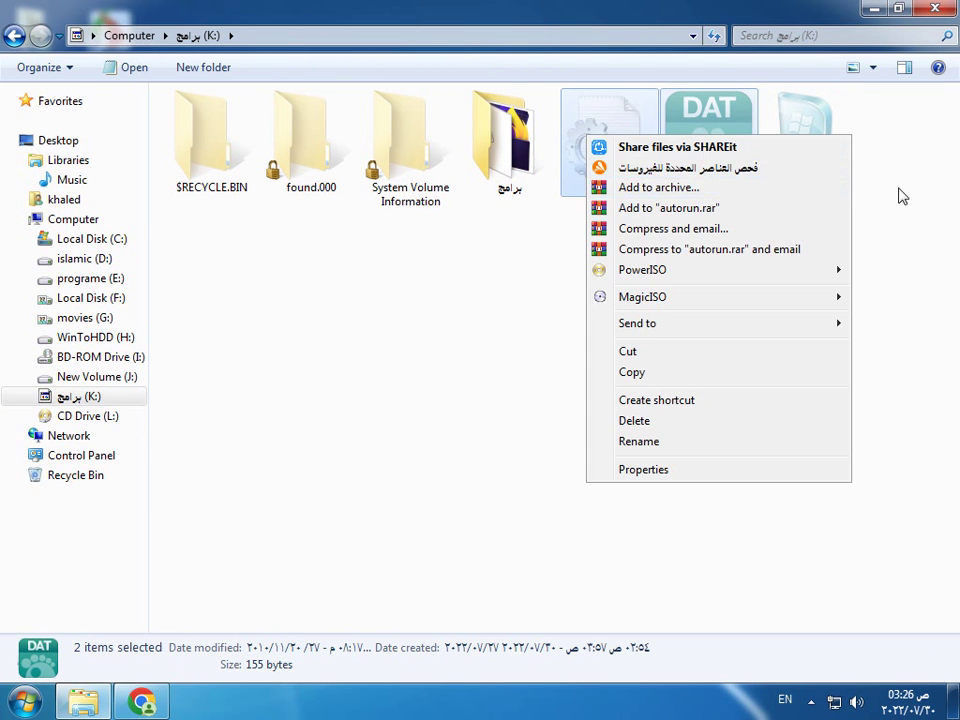
click(920, 162)
drag(920, 162, 608, 135)
right_click(608, 135)
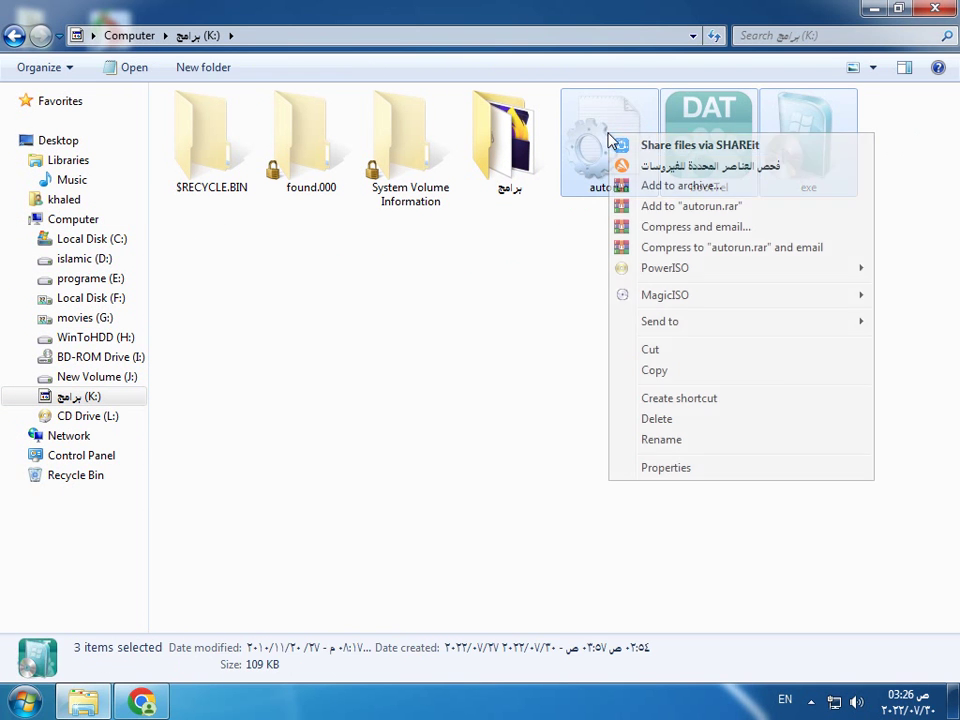
click(658, 419)
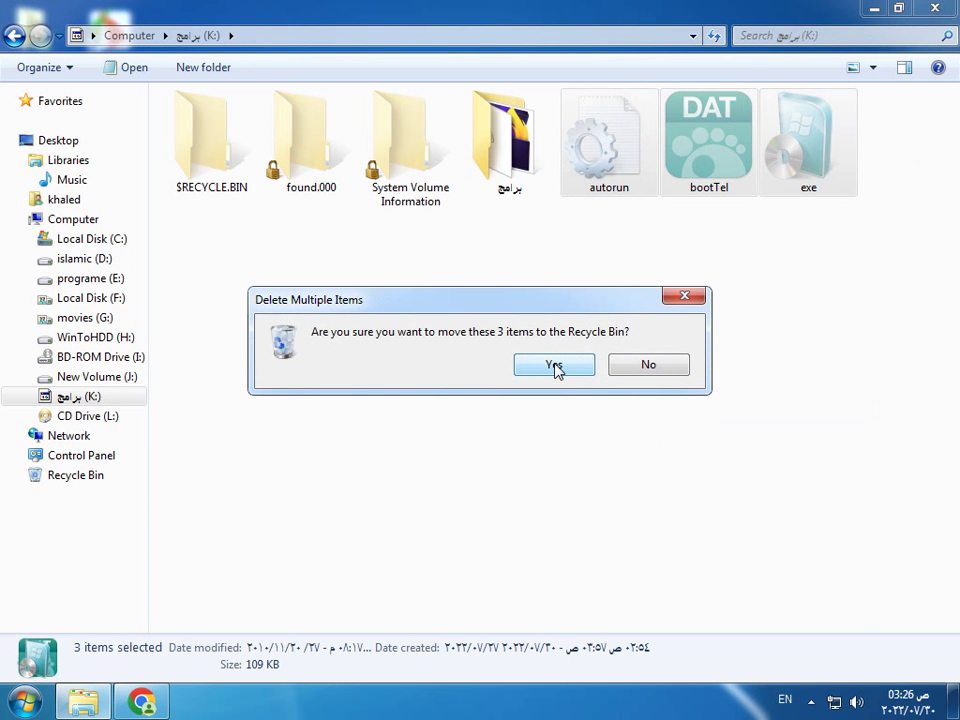
click(557, 366)
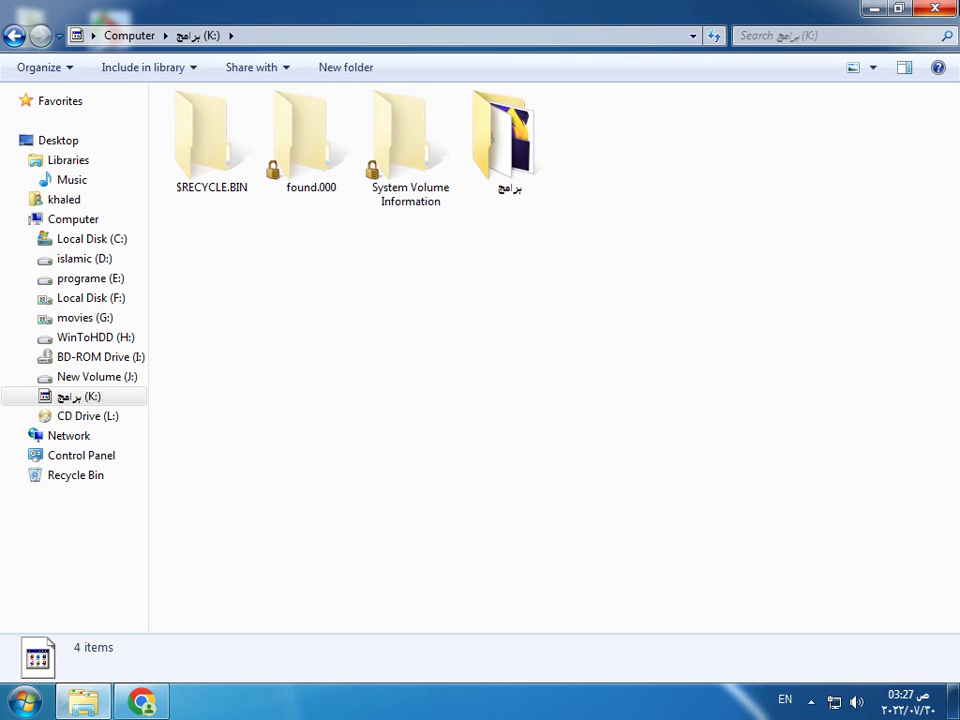
double_click(776, 8)
key(alt+F4)
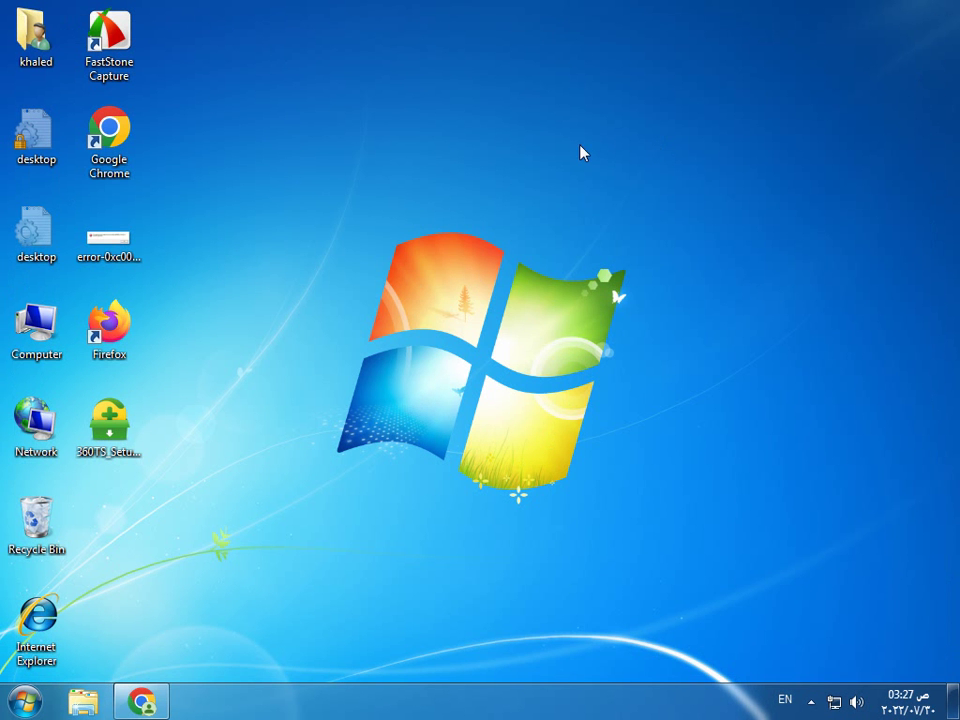
Launch the 360TS_Setup installer from the desktop and deselect the option to install the Safe and Fast Opera Browser.
double_click(112, 430)
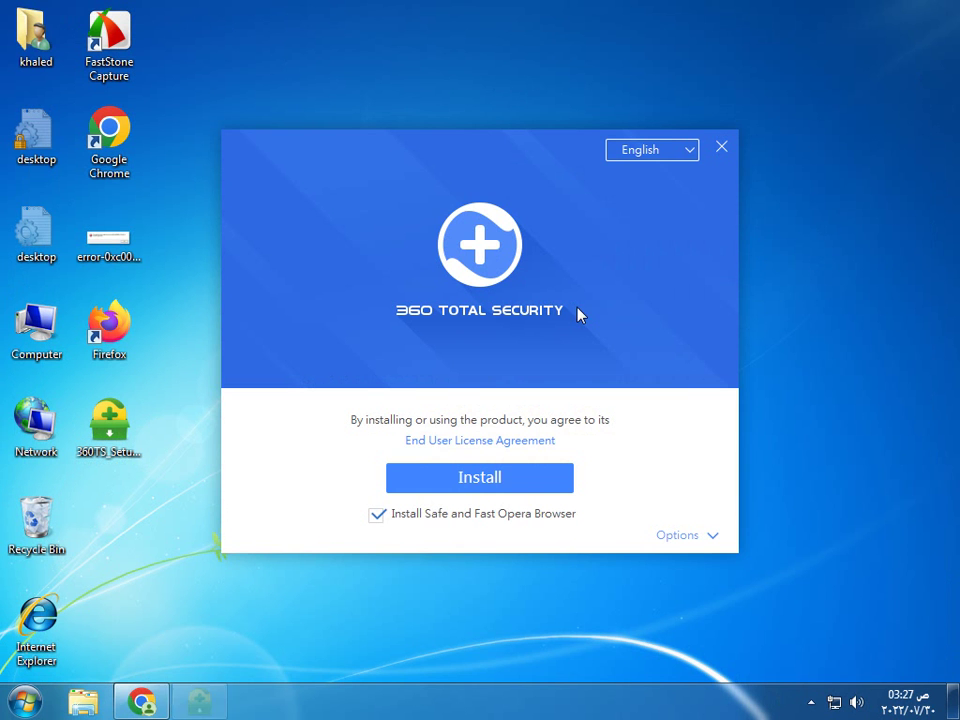
click(394, 516)
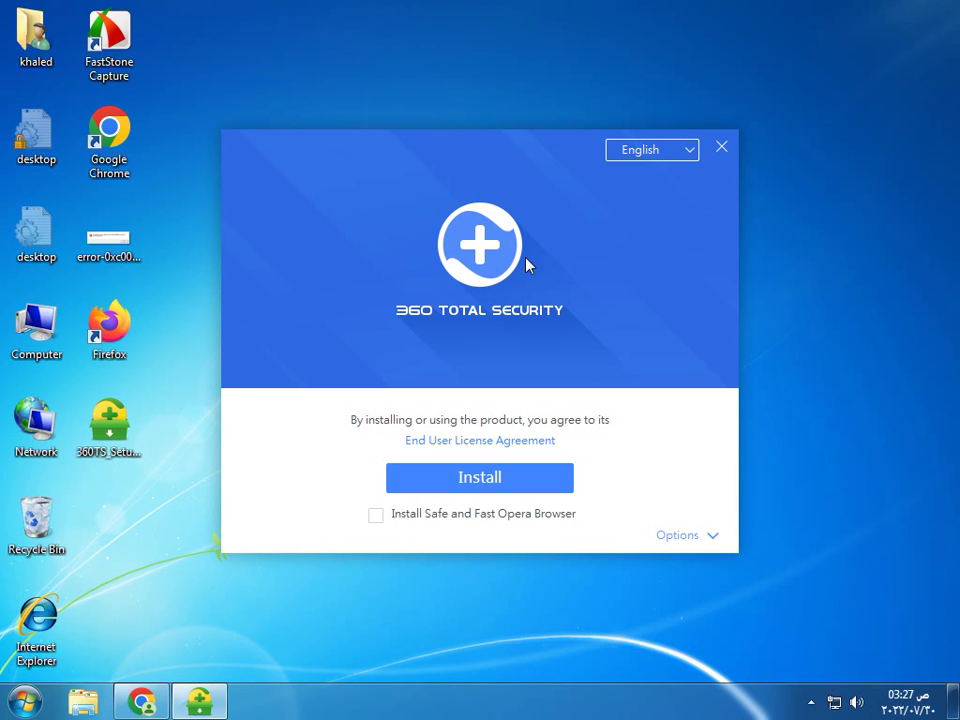
Open Computer, view the available commands for drives D:, E:, G:, H: and K: selected together, and minimize the window.
right_click(36, 324)
click(50, 327)
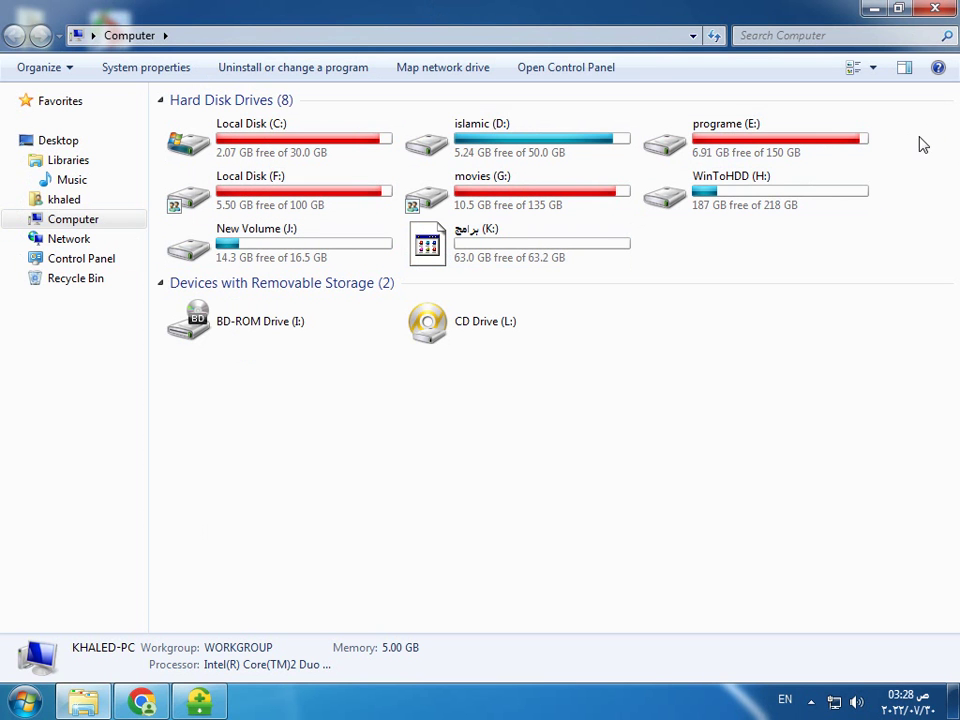
drag(923, 140, 502, 240)
right_click(502, 240)
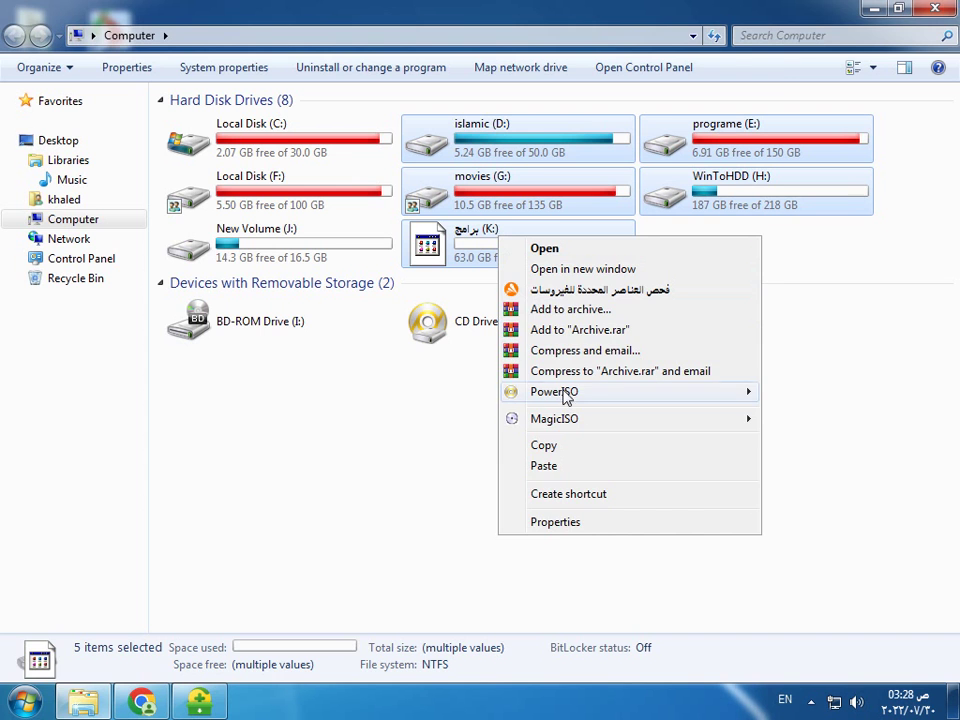
click(852, 8)
click(870, 8)
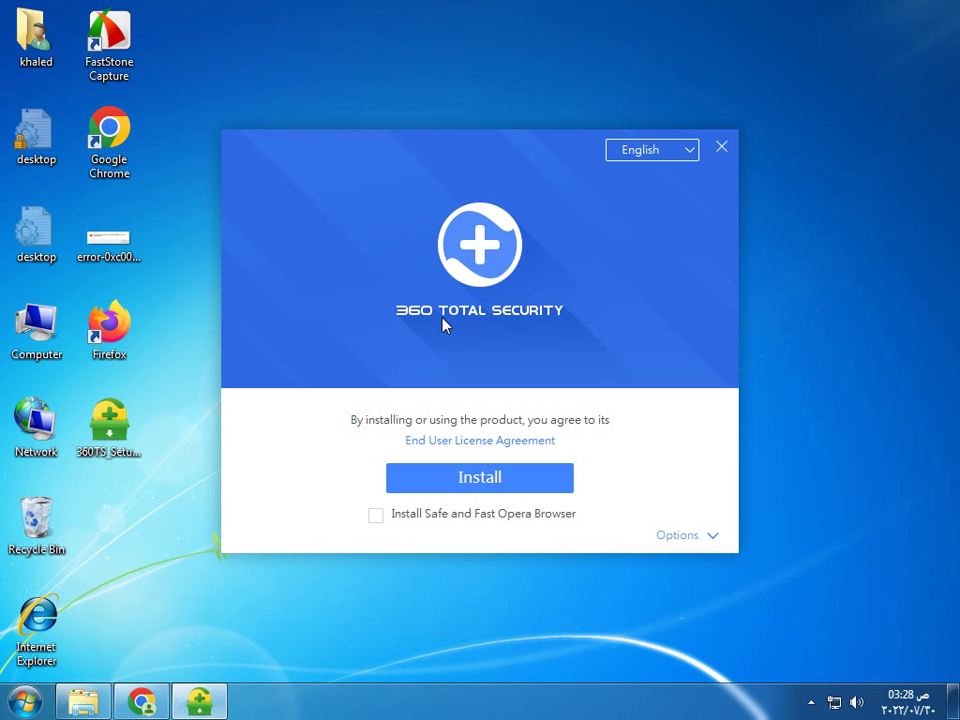
Restore the Computer window, check the contents of the برامج (K:) drive for leftover suspicious files, and minimize it.
right_click(57, 335)
click(72, 343)
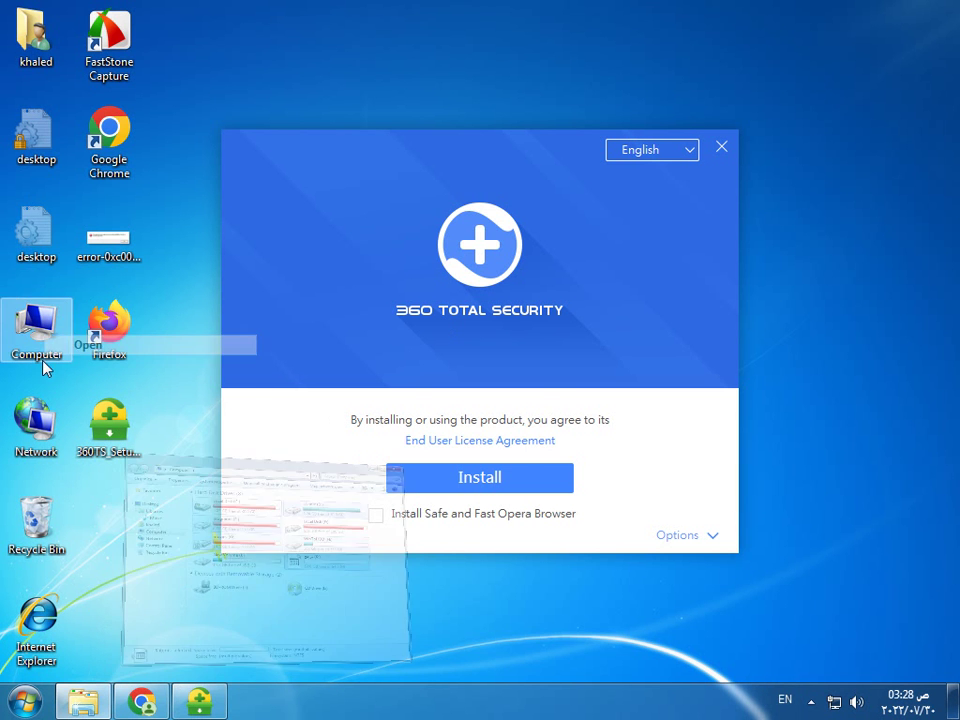
click(896, 45)
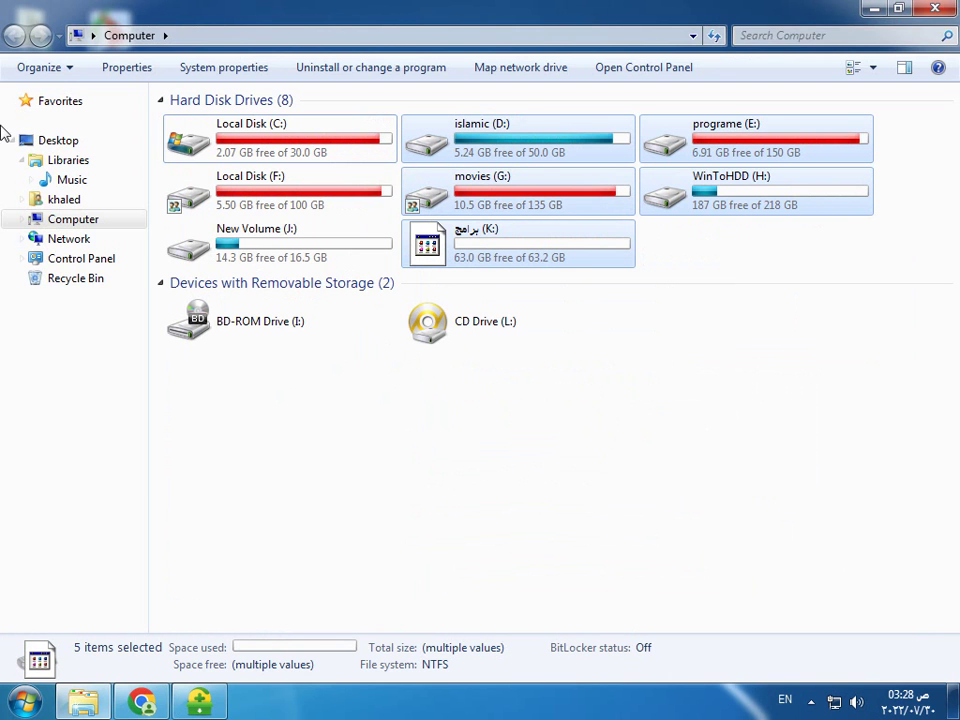
click(21, 219)
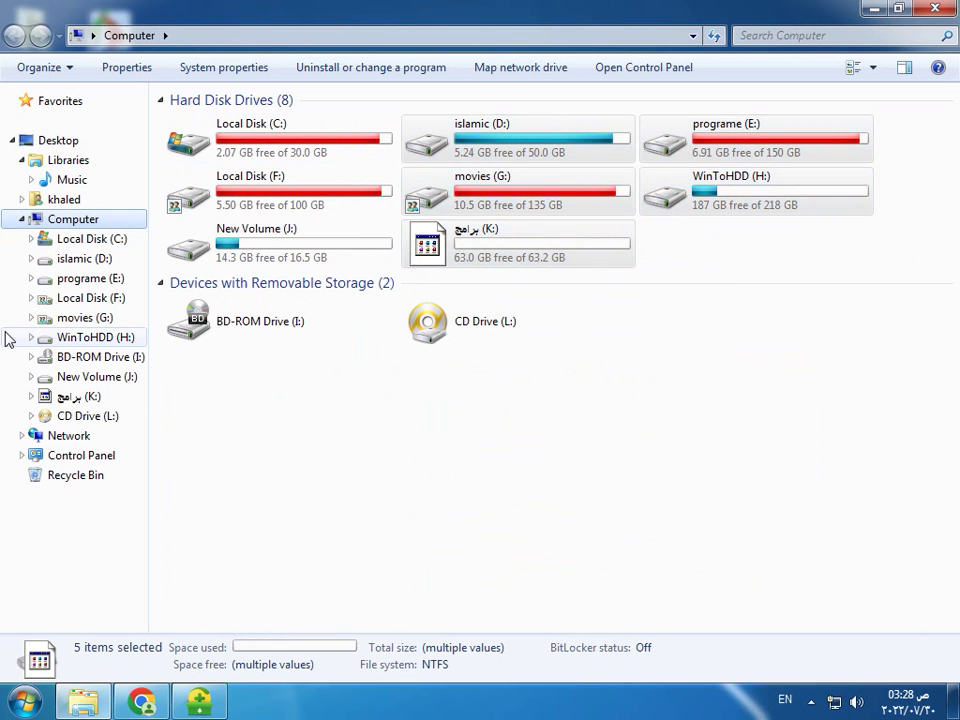
click(65, 396)
click(494, 168)
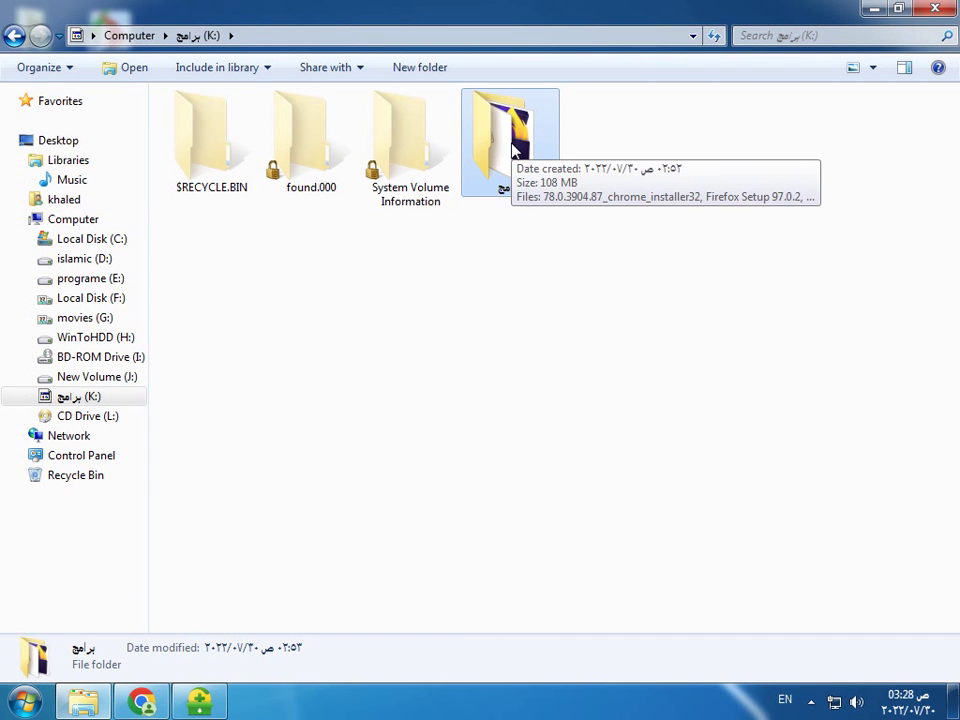
click(874, 8)
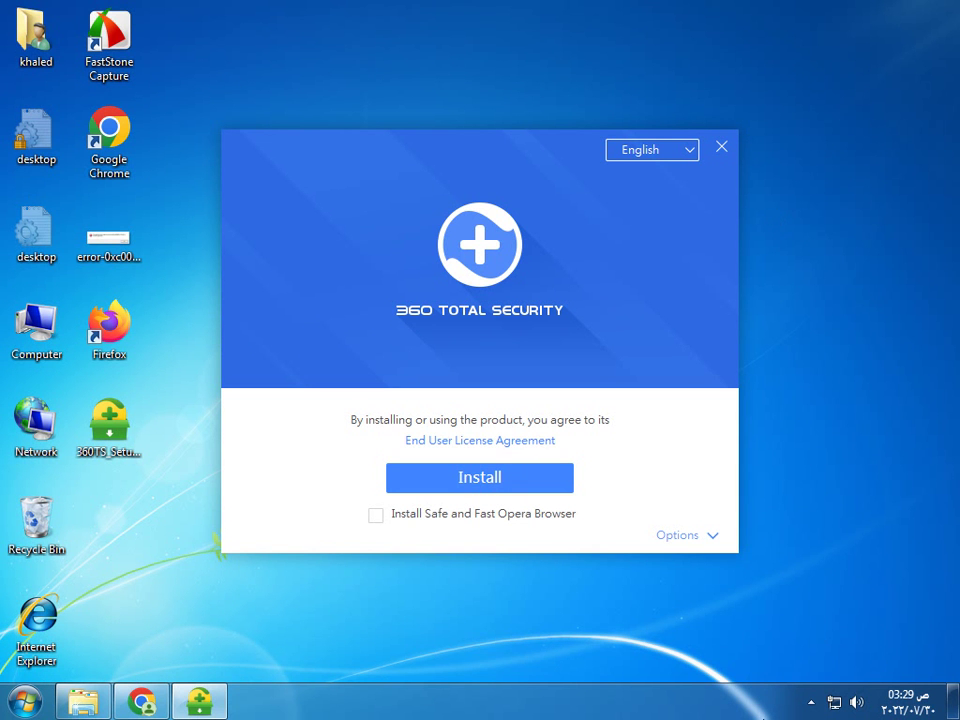
View the error-0xc0000005 image from the desktop, minimize the viewer, and show the hidden notification area icons.
click(810, 702)
click(840, 561)
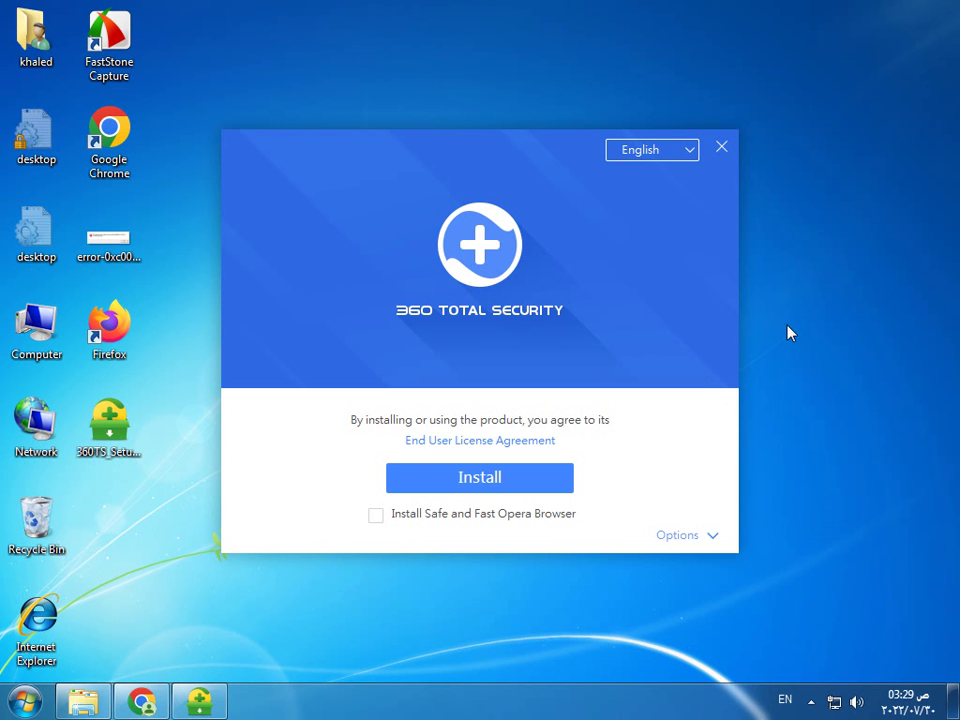
double_click(110, 245)
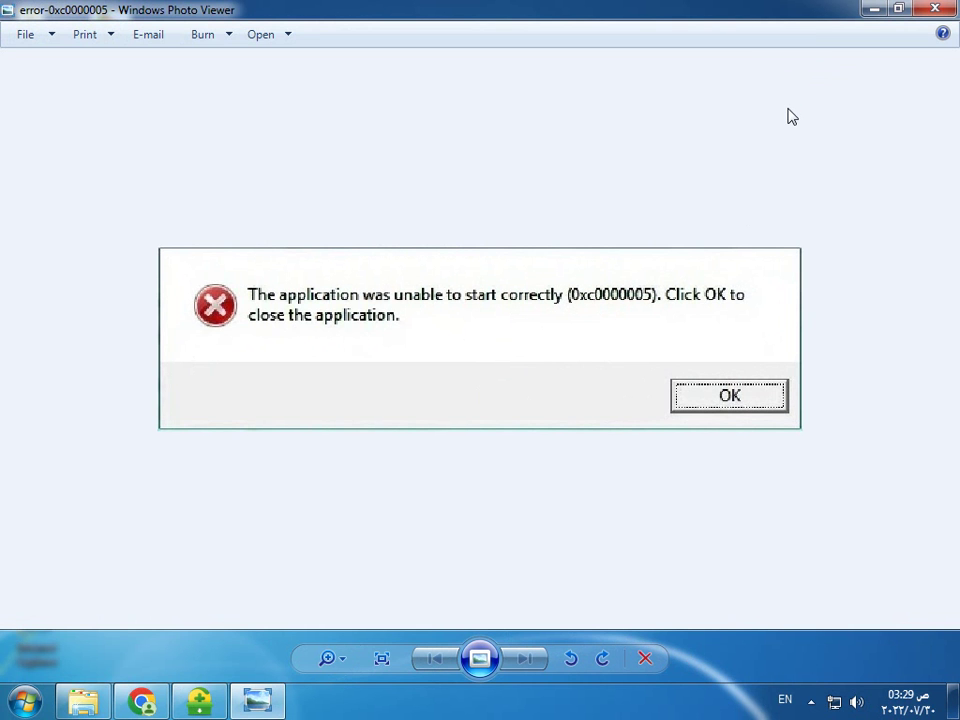
click(874, 8)
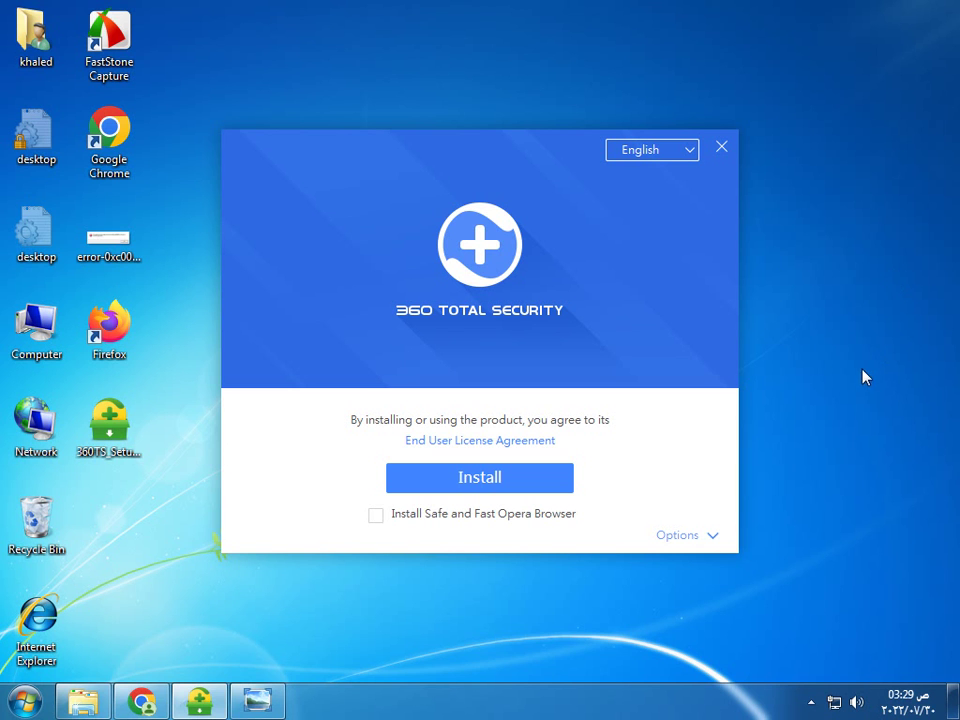
click(811, 702)
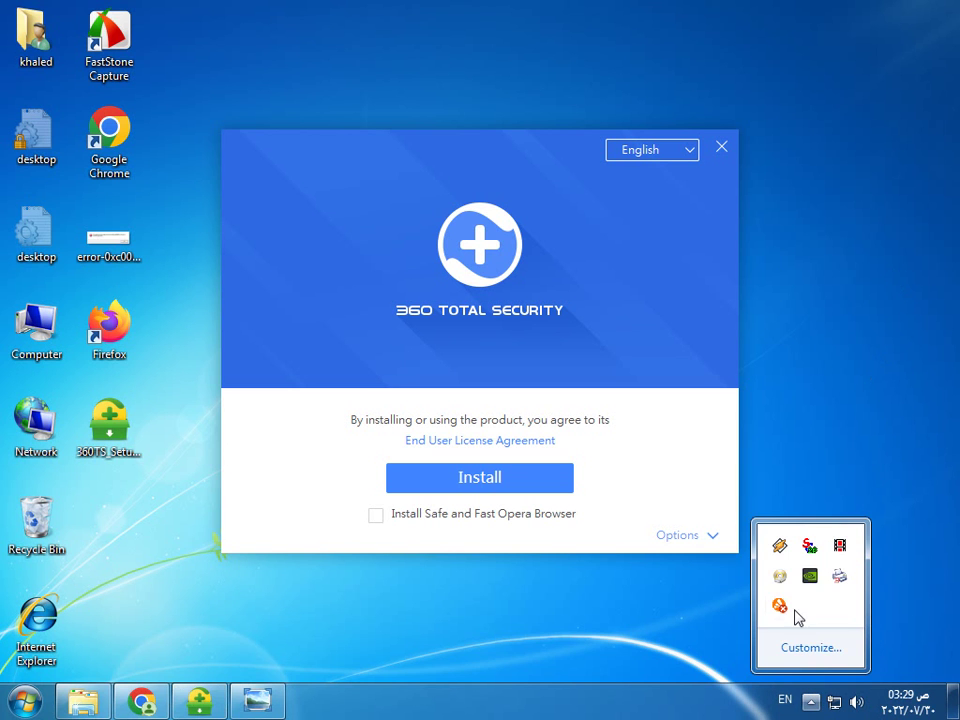